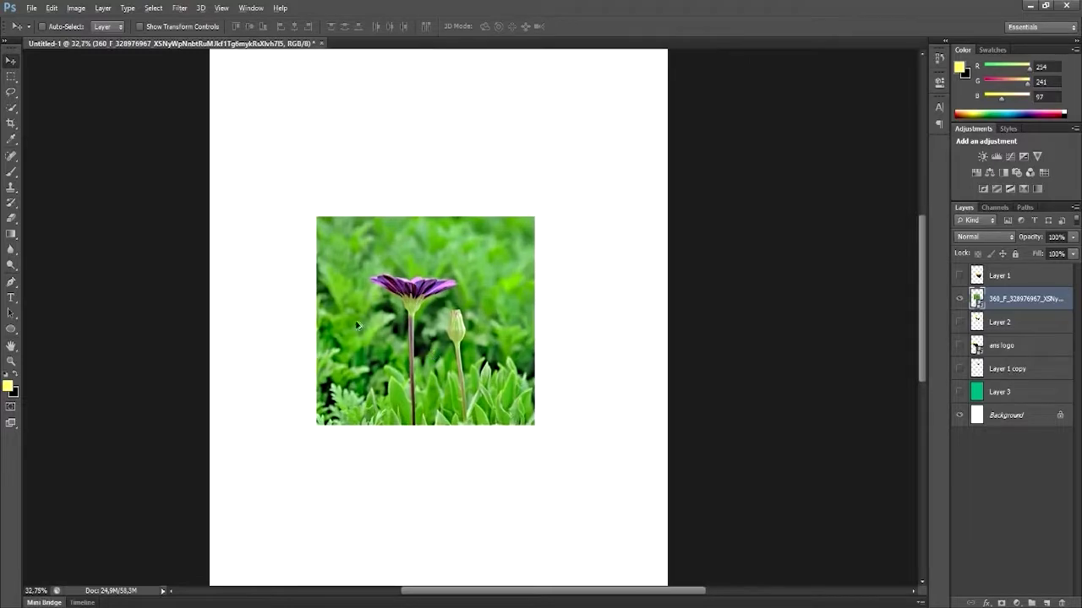
# Create a blank white document with the Clipboard preset at 2051 × 1348 pixels and 300 pixels/inch, and close it again
pyautogui.click(34, 9)
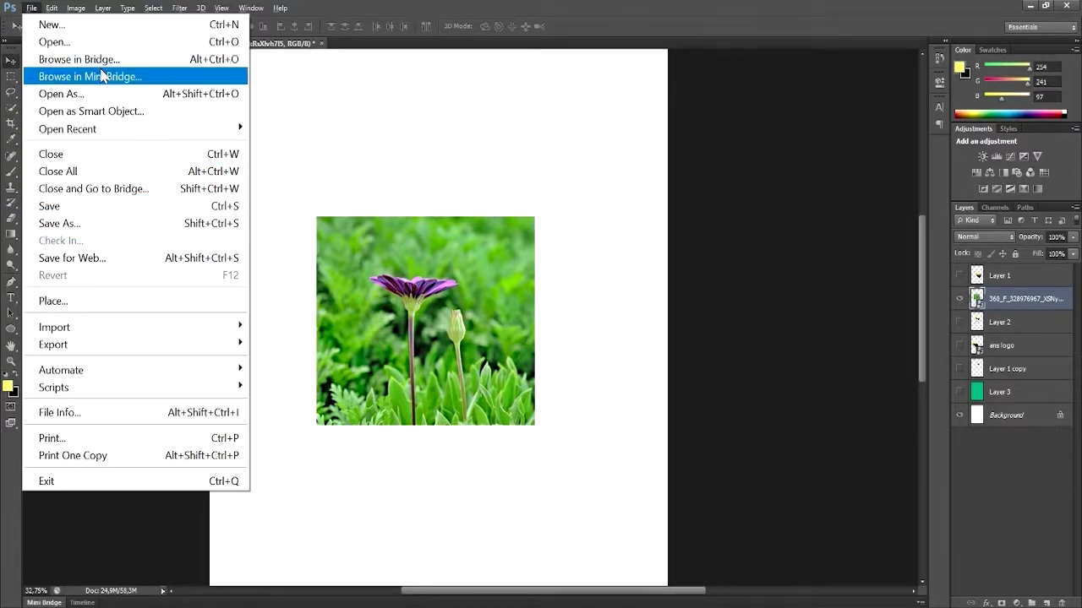
pyautogui.click(82, 26)
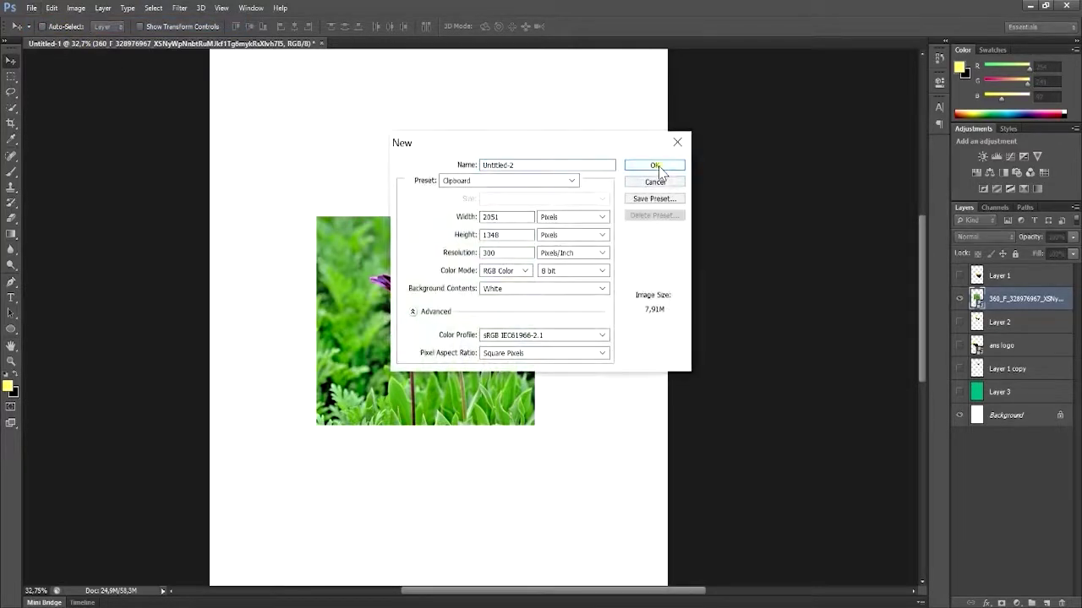
pyautogui.click(656, 166)
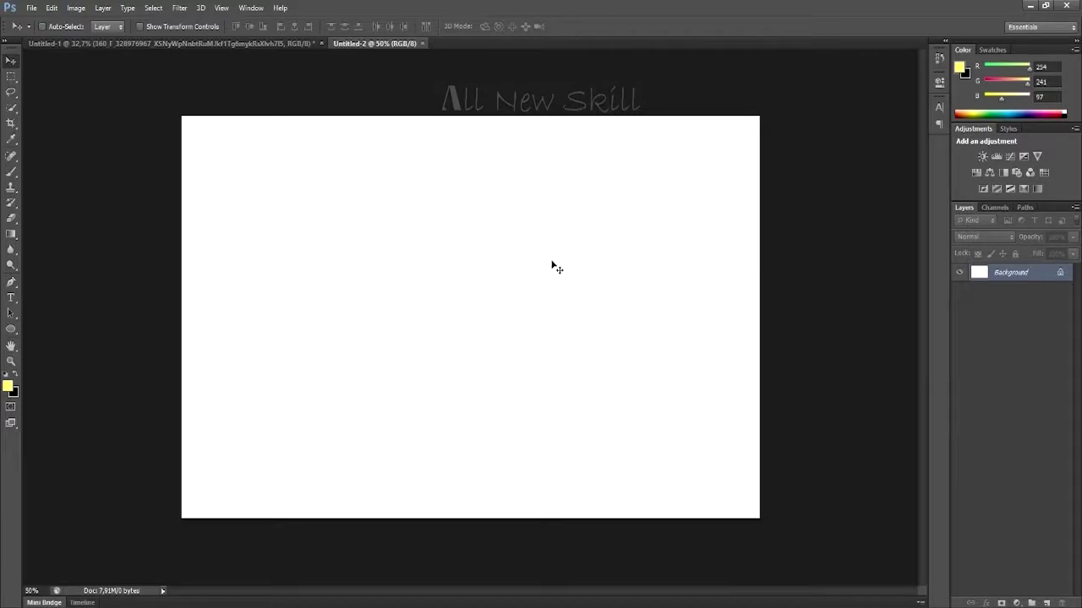
pyautogui.click(423, 43)
# Set up a new document with the International Paper preset, trying the A6 and A5 sizes before choosing A4
pyautogui.click(31, 8)
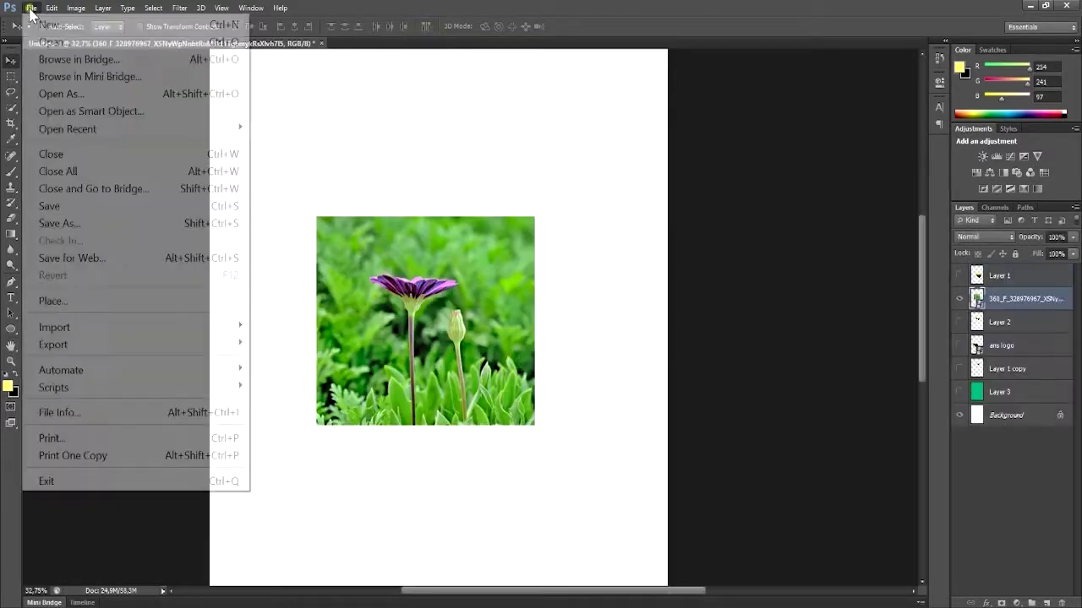
pyautogui.click(34, 21)
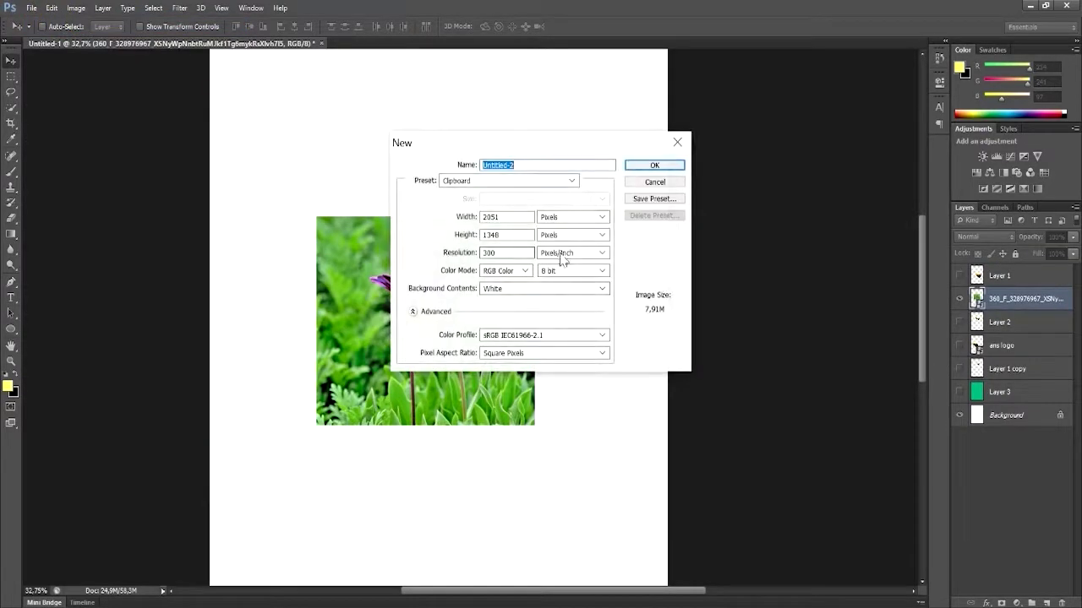
pyautogui.click(572, 187)
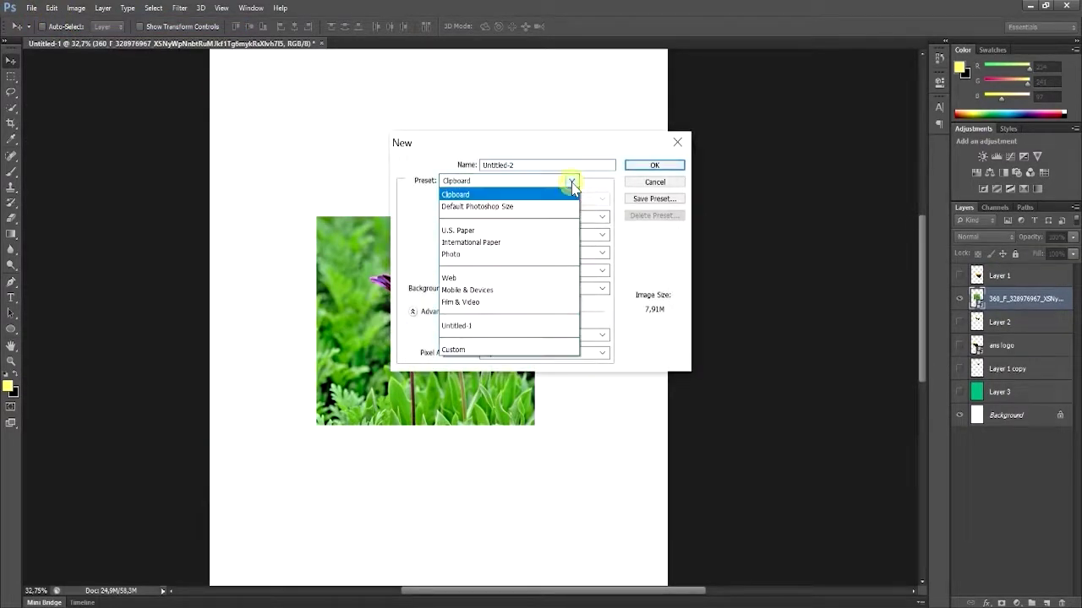
pyautogui.click(489, 245)
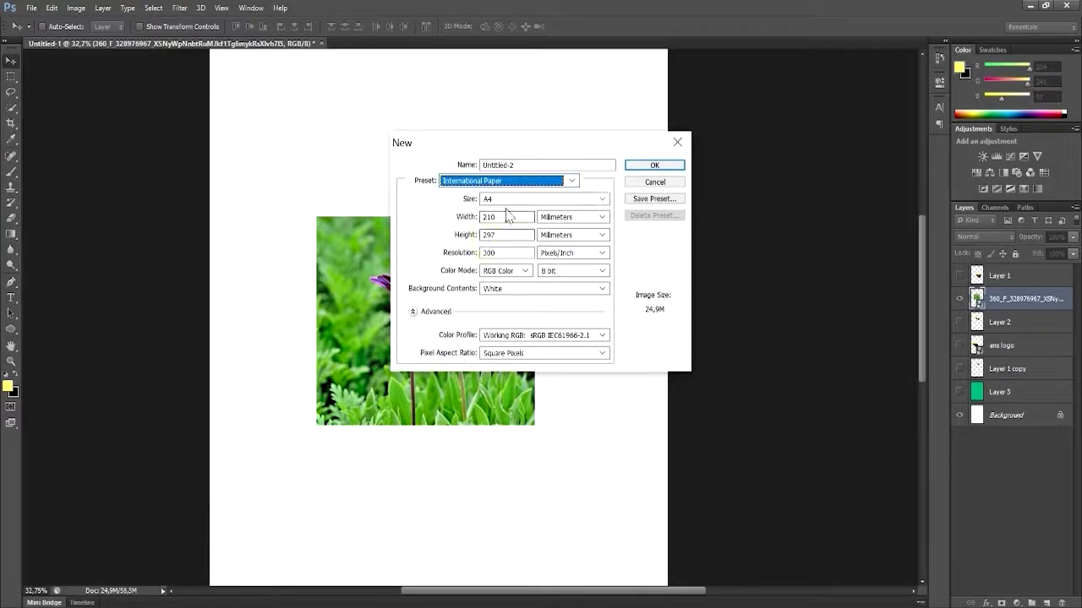
pyautogui.click(600, 201)
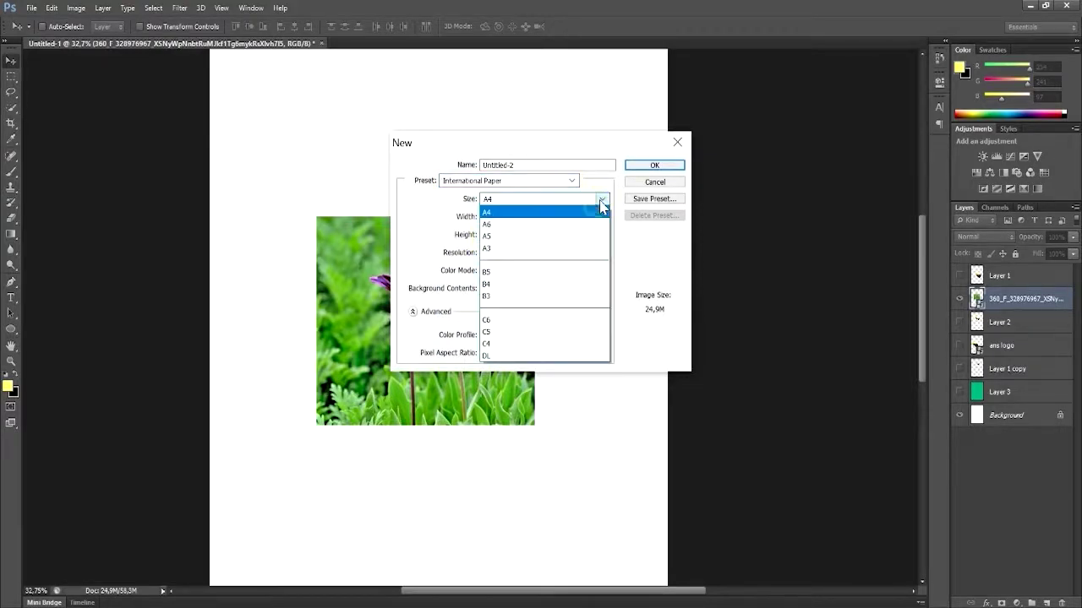
pyautogui.click(529, 226)
pyautogui.click(522, 199)
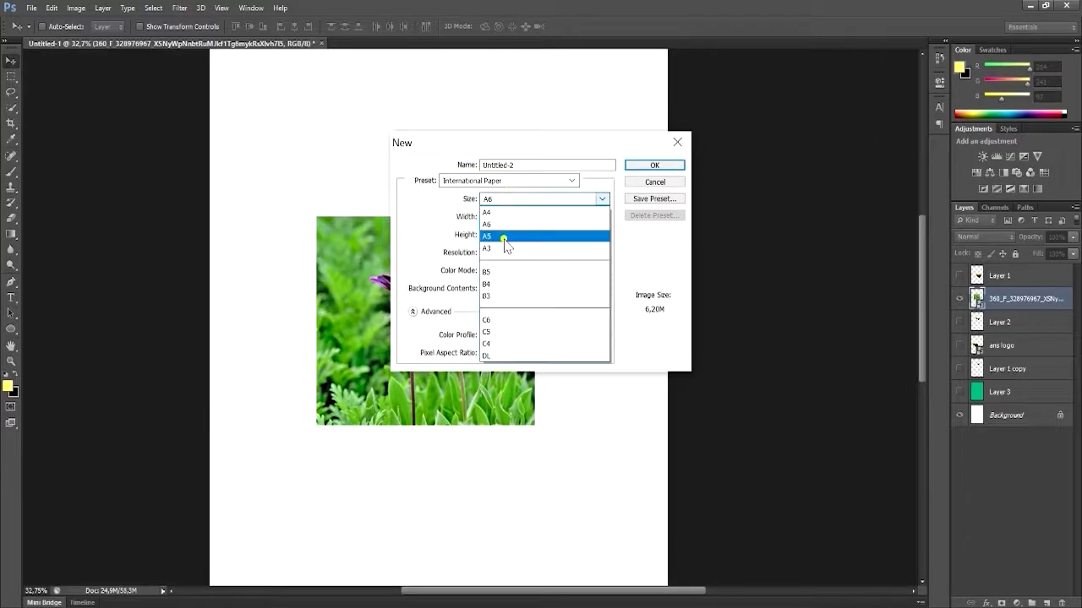
pyautogui.click(505, 238)
pyautogui.click(601, 199)
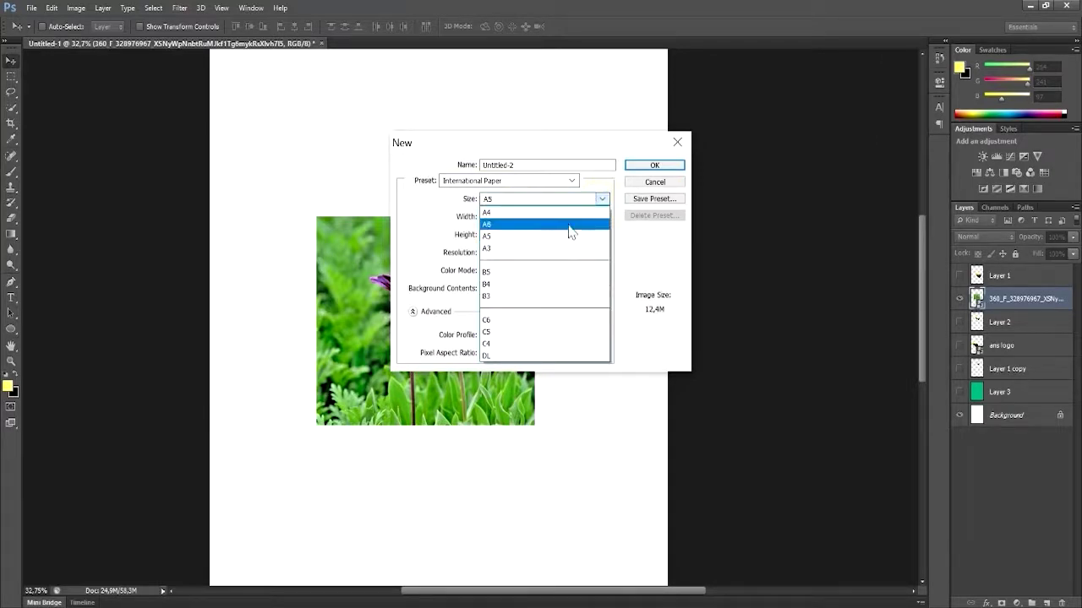
pyautogui.click(507, 236)
pyautogui.click(517, 199)
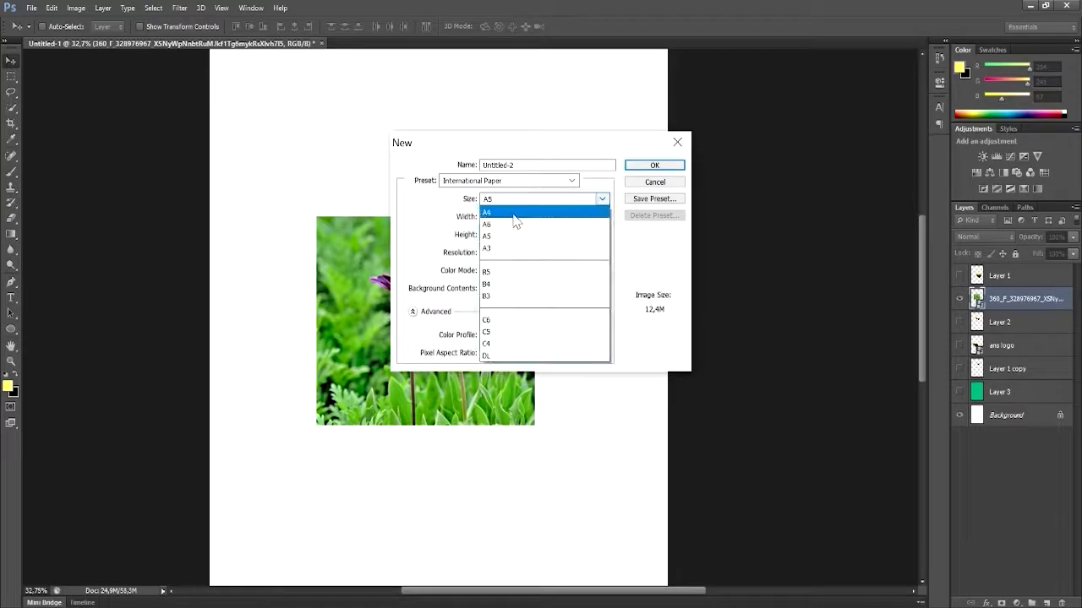
pyautogui.click(514, 215)
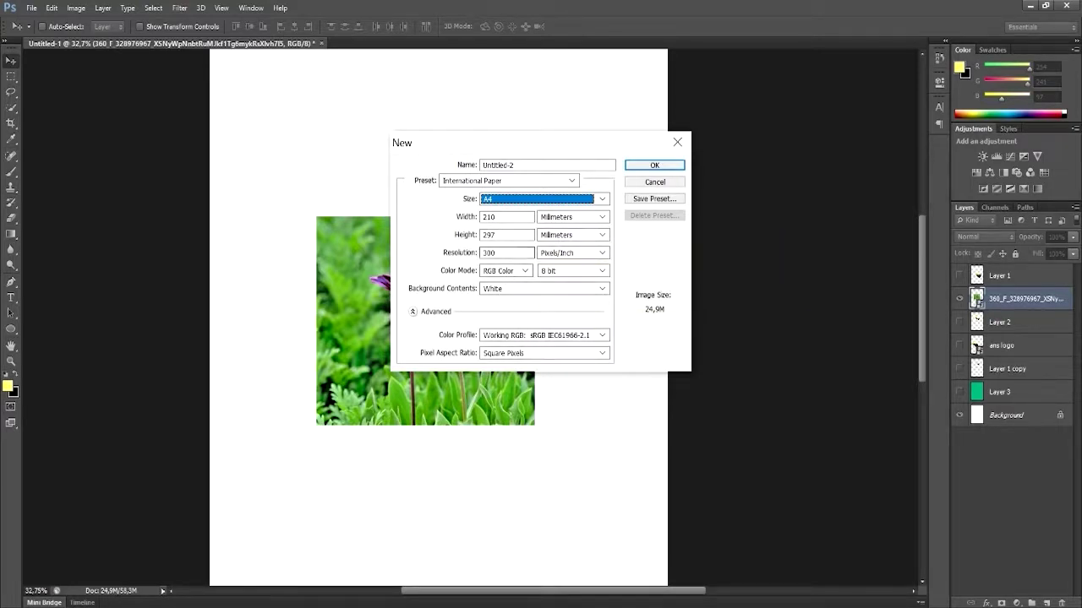
# Set the new document's resolution to 72 pixels/inch and cancel the document setup
pyautogui.click(507, 252)
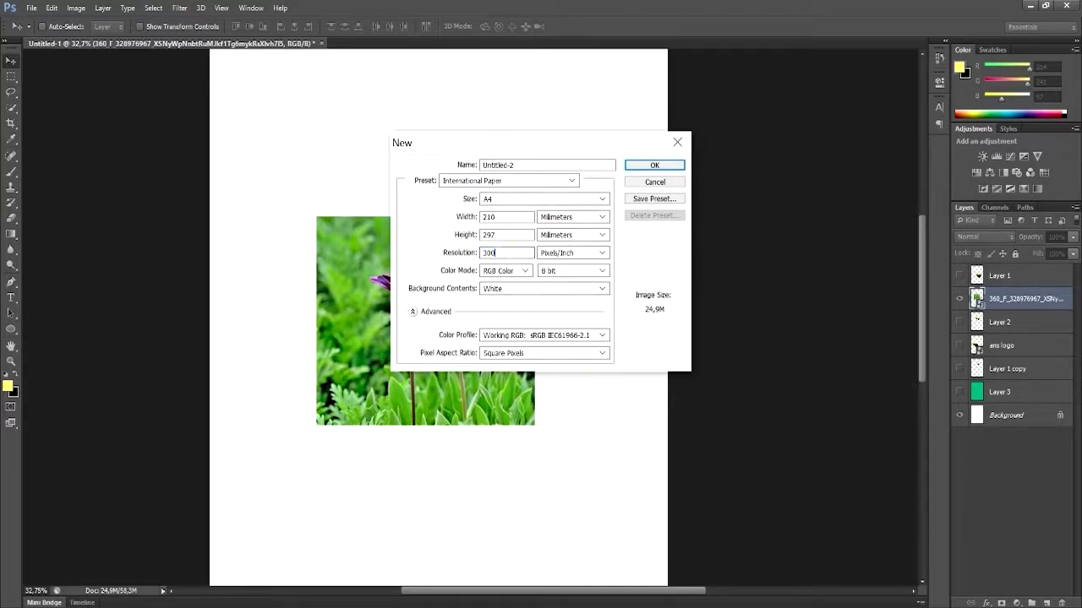
pyautogui.doubleClick(516, 248)
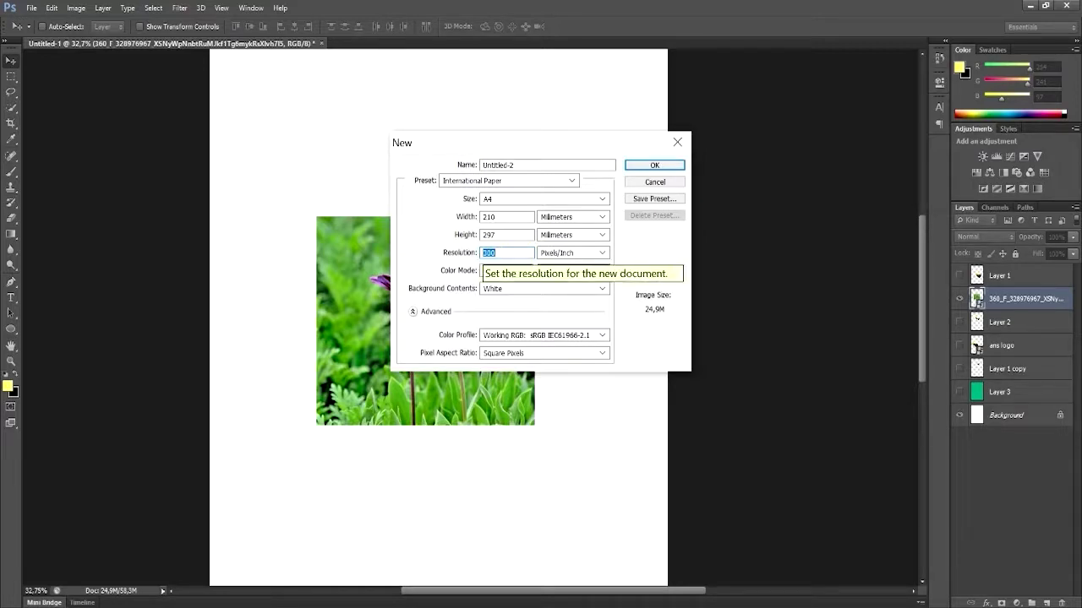
pyautogui.click(510, 246)
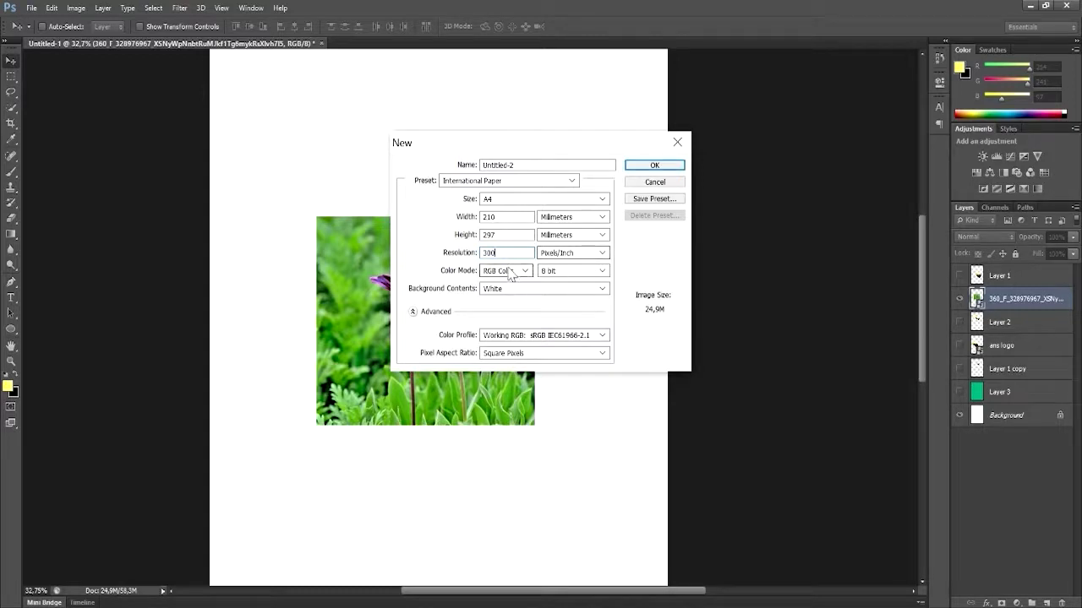
pyautogui.moveTo(502, 253); pyautogui.dragTo(480, 256)
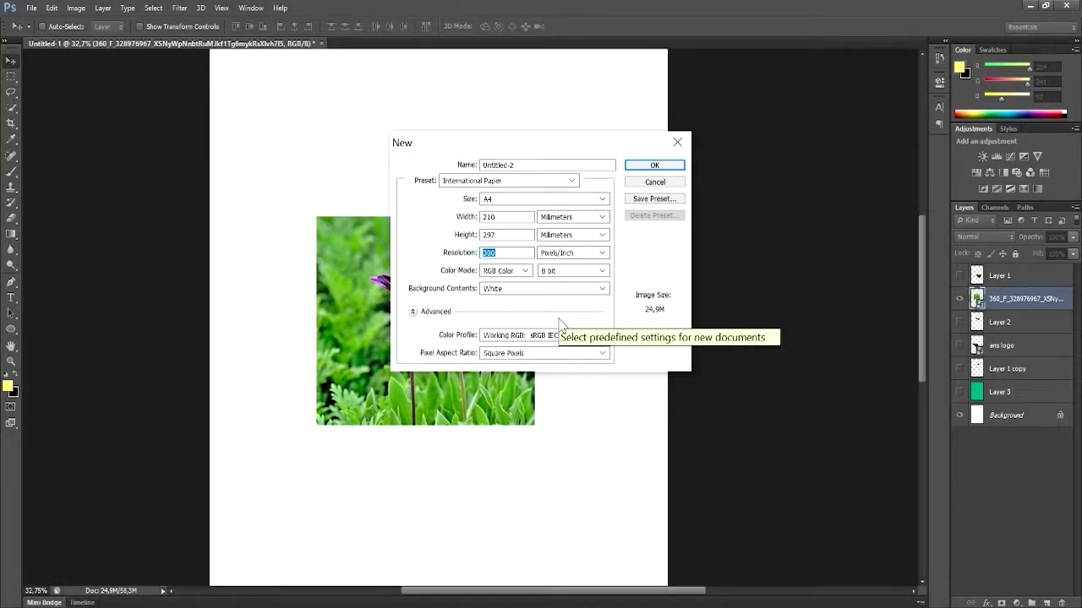
pyautogui.write('72')
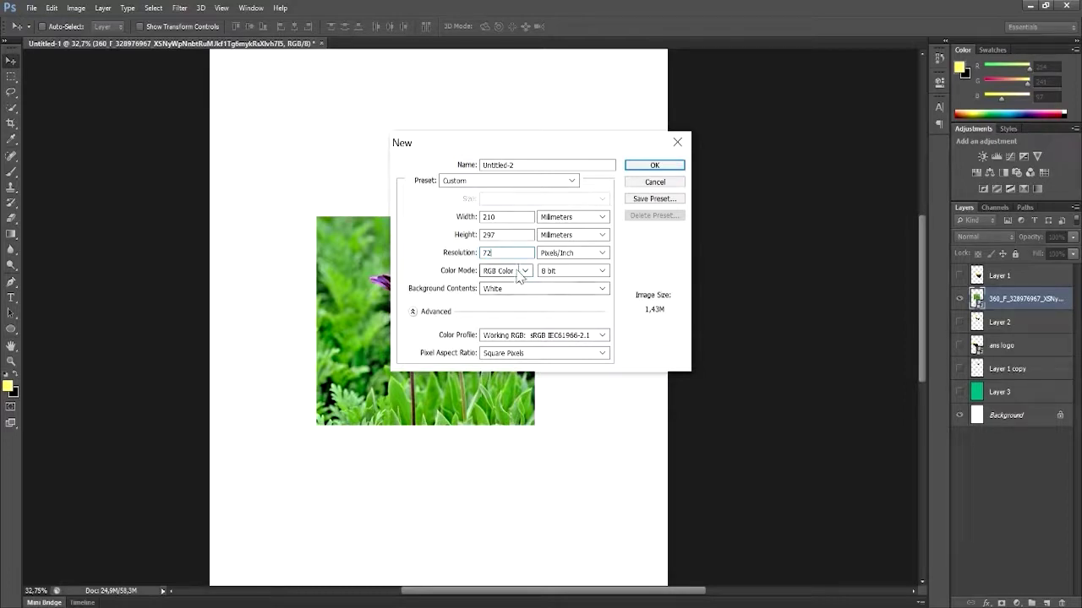
pyautogui.press('Escape')
# Move the flower image slightly downward and centre it horizontally on the page
pyautogui.scroll(-5, 623, 374)
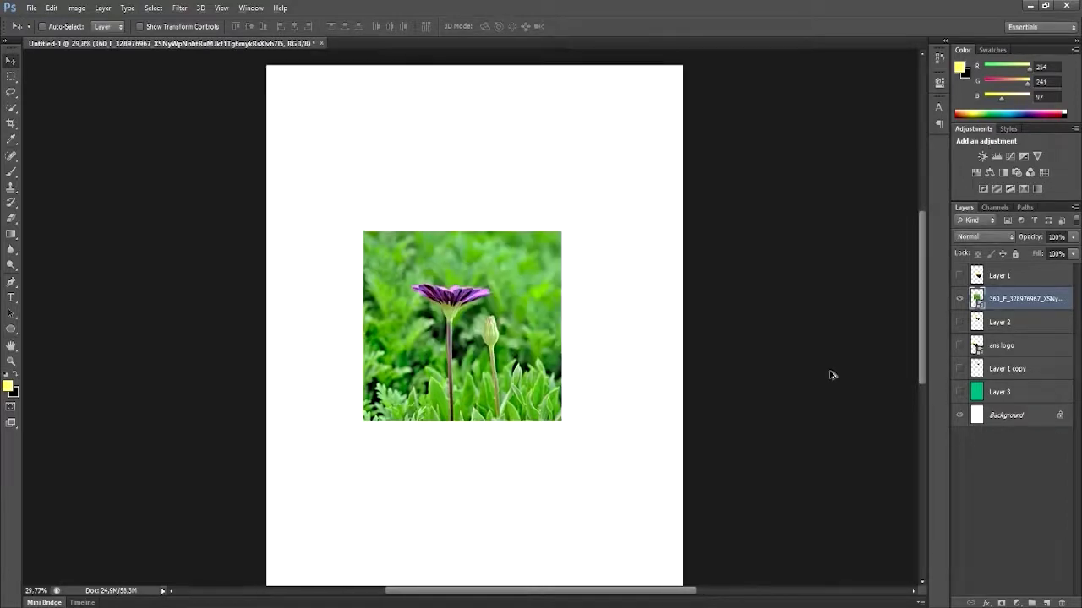
pyautogui.scroll(2, 440, 283)
pyautogui.scroll(-1, 507, 296)
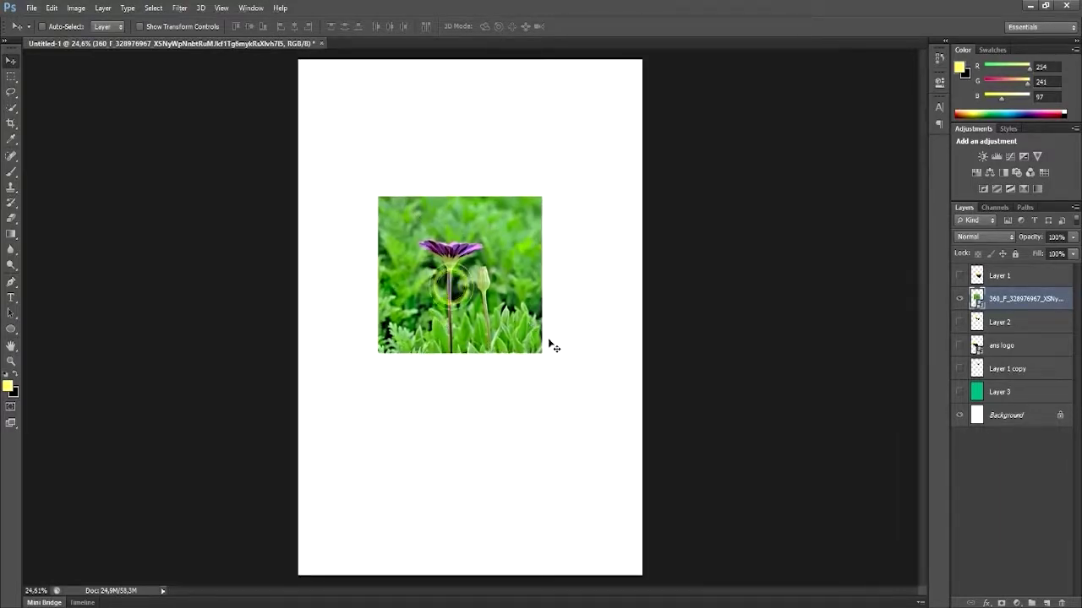
pyautogui.moveTo(472, 253); pyautogui.dragTo(497, 290)
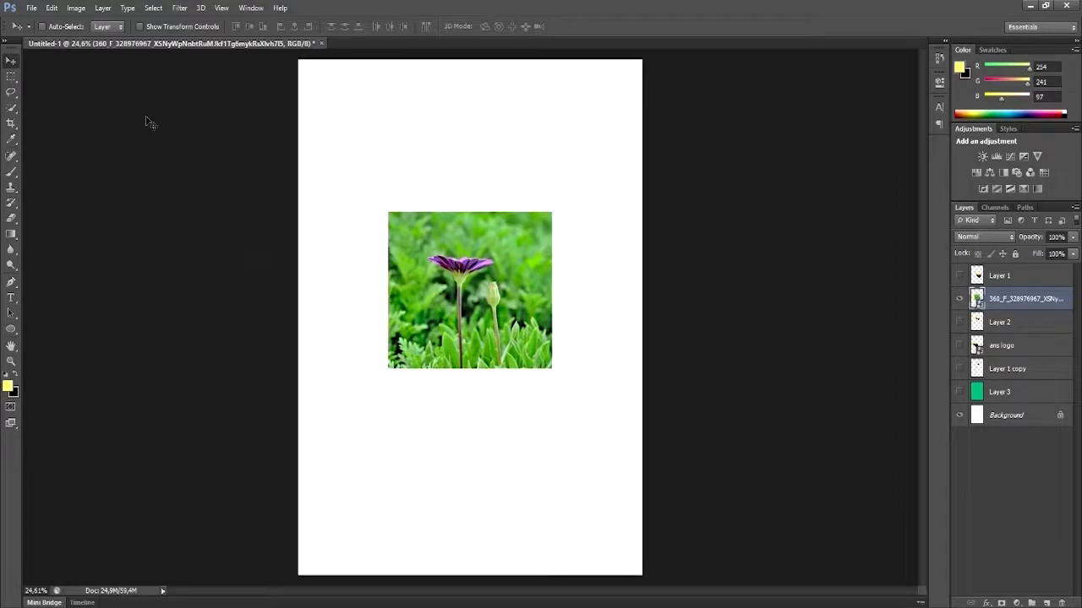
# Review the supported file formats and open ans logo.png from the JPG folder
pyautogui.click(32, 9)
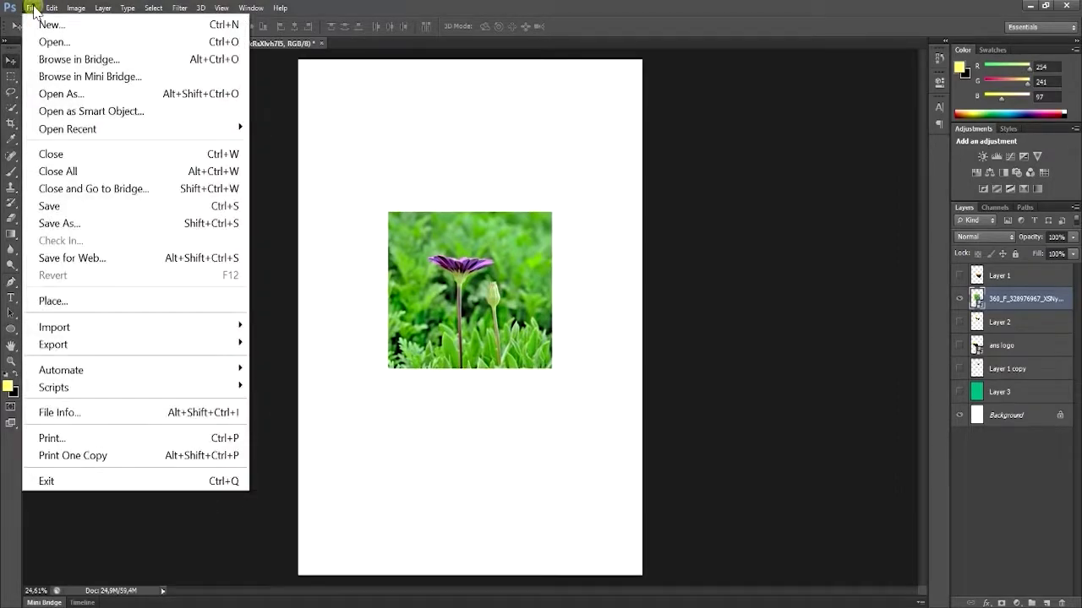
pyautogui.click(77, 44)
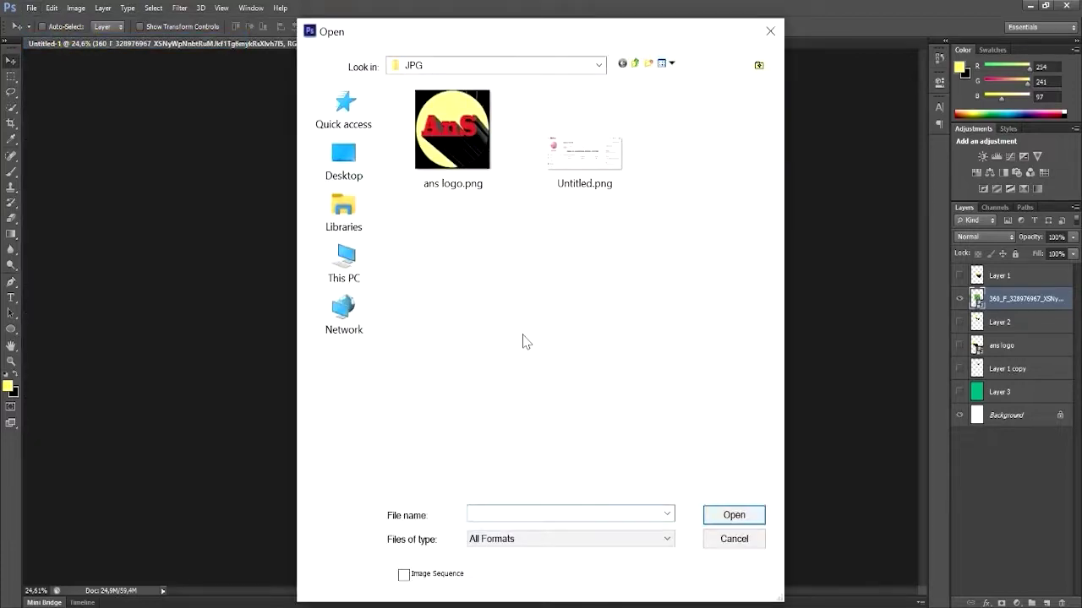
pyautogui.click(668, 541)
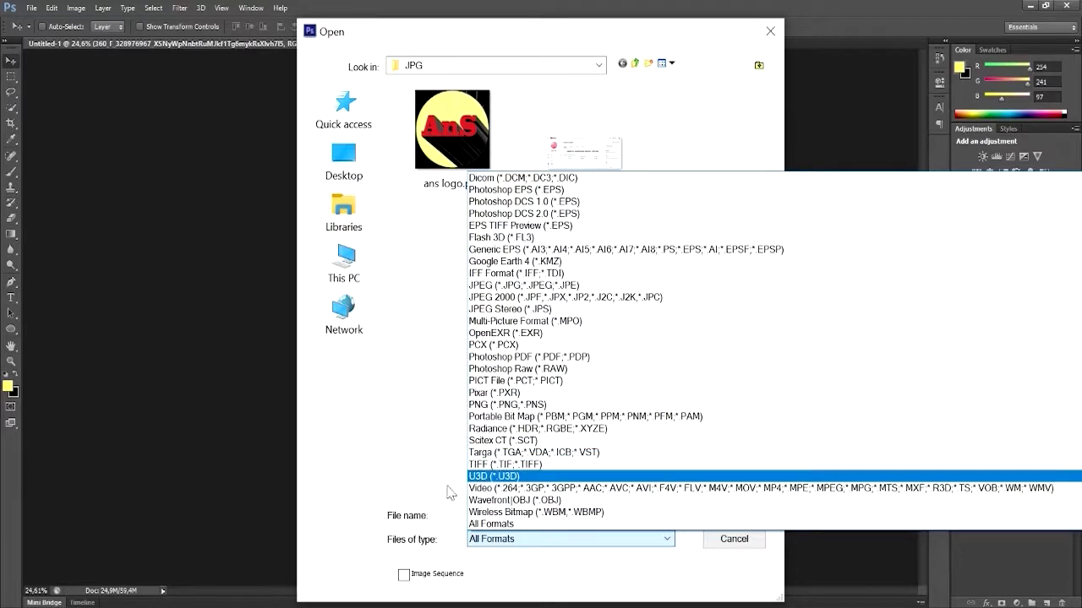
pyautogui.click(433, 399)
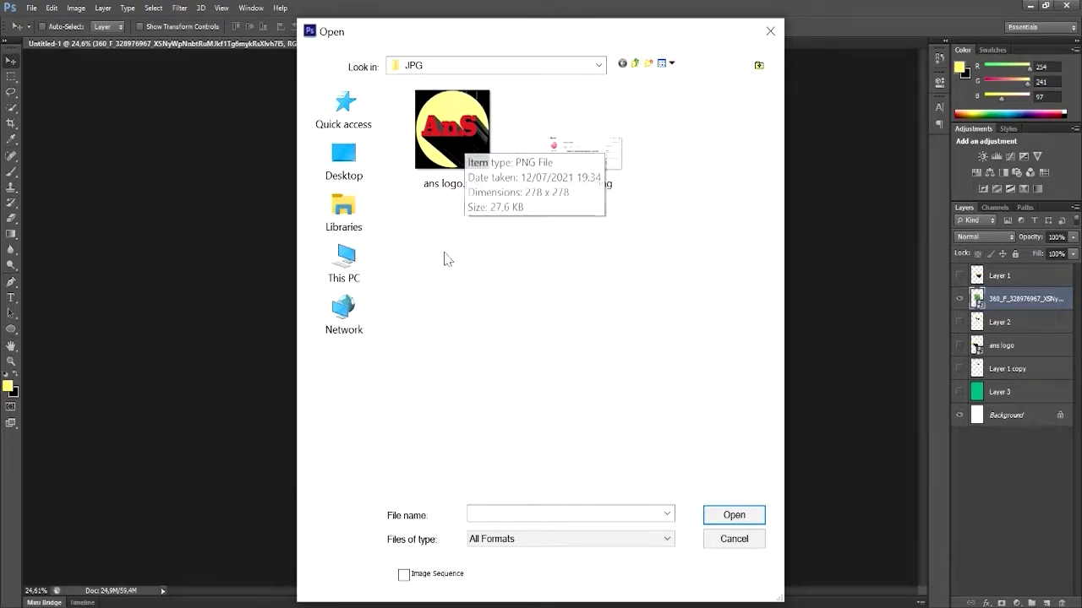
pyautogui.click(475, 186)
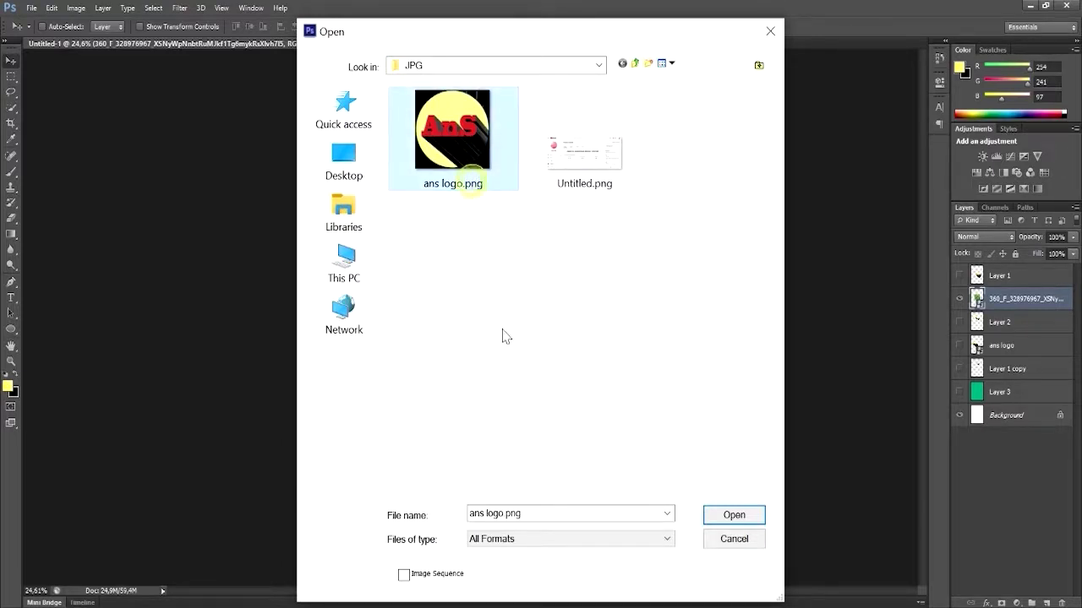
pyautogui.click(504, 321)
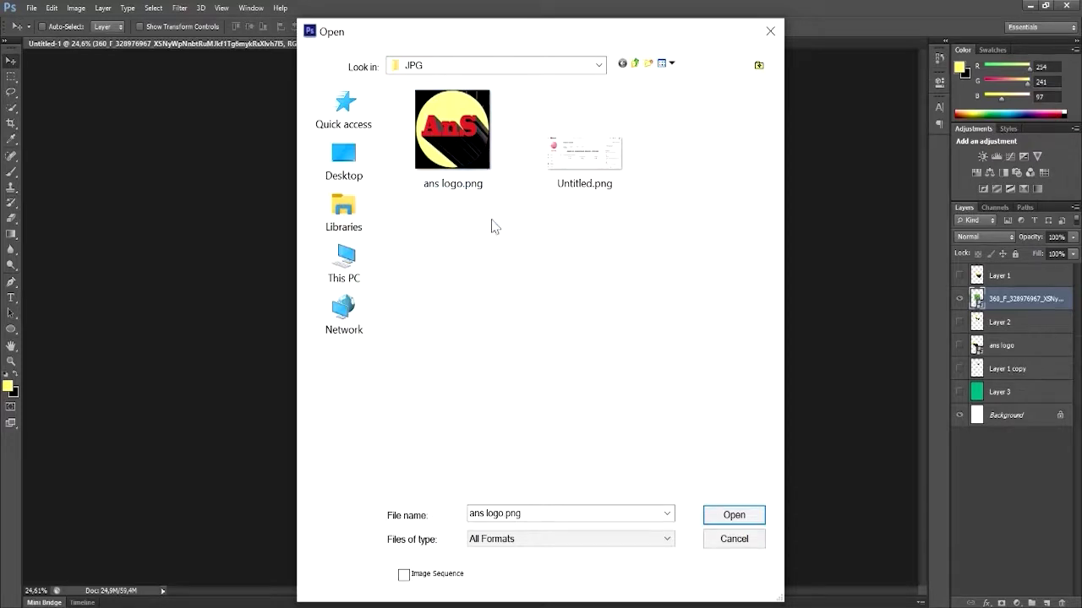
pyautogui.click(453, 156)
pyautogui.click(730, 516)
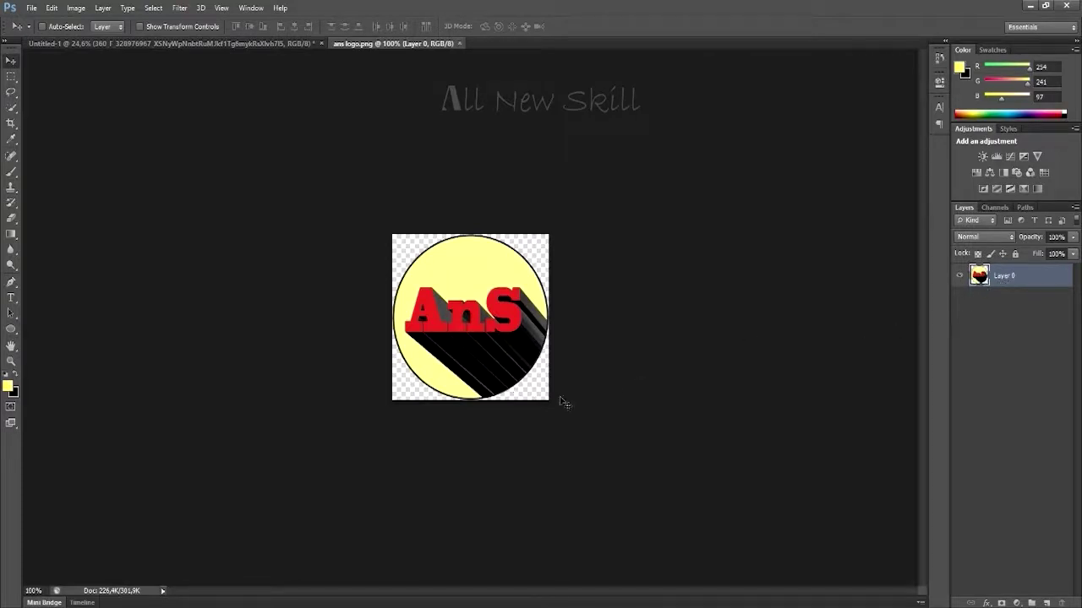
pyautogui.scroll(4, 542, 337)
pyautogui.scroll(-4, 542, 336)
pyautogui.scroll(3, 542, 336)
pyautogui.scroll(-3, 542, 337)
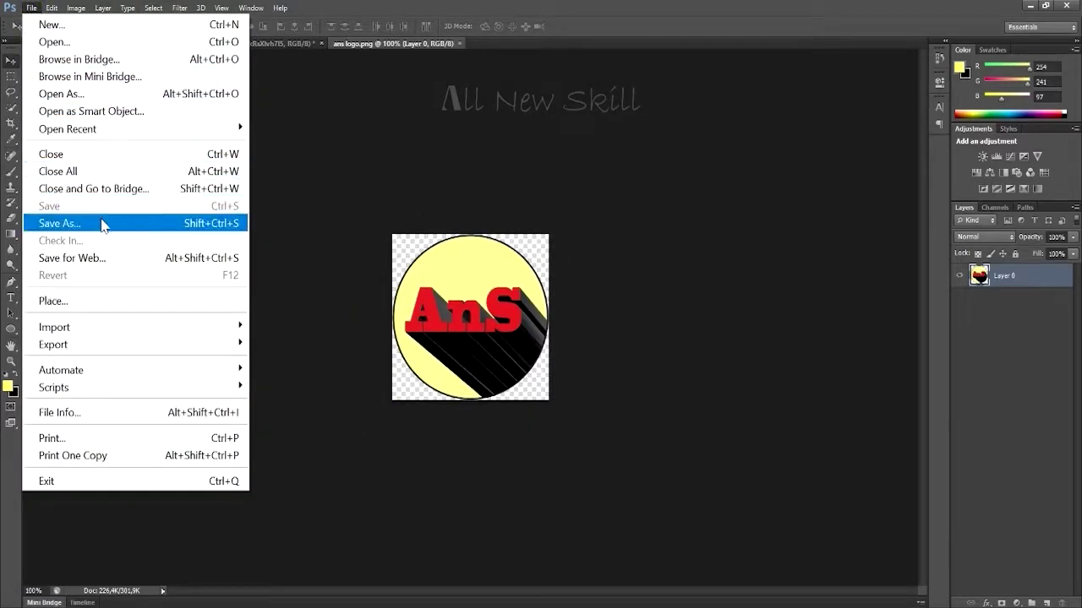
# Save the logo in the JPG folder as ans logo.psd in Photoshop format with Maximize Compatibility on
pyautogui.click(102, 224)
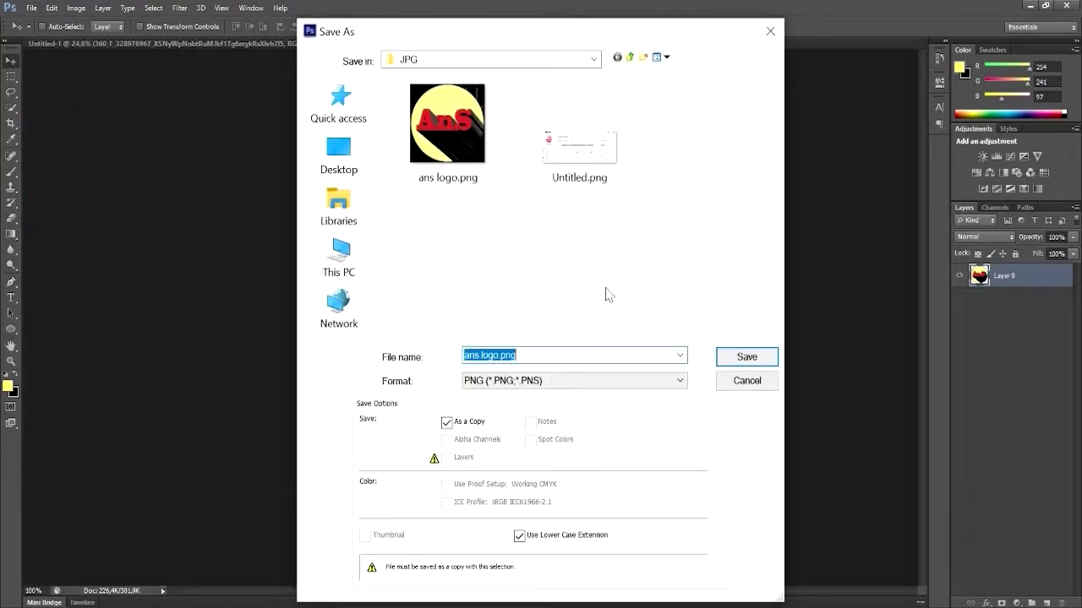
pyautogui.click(549, 381)
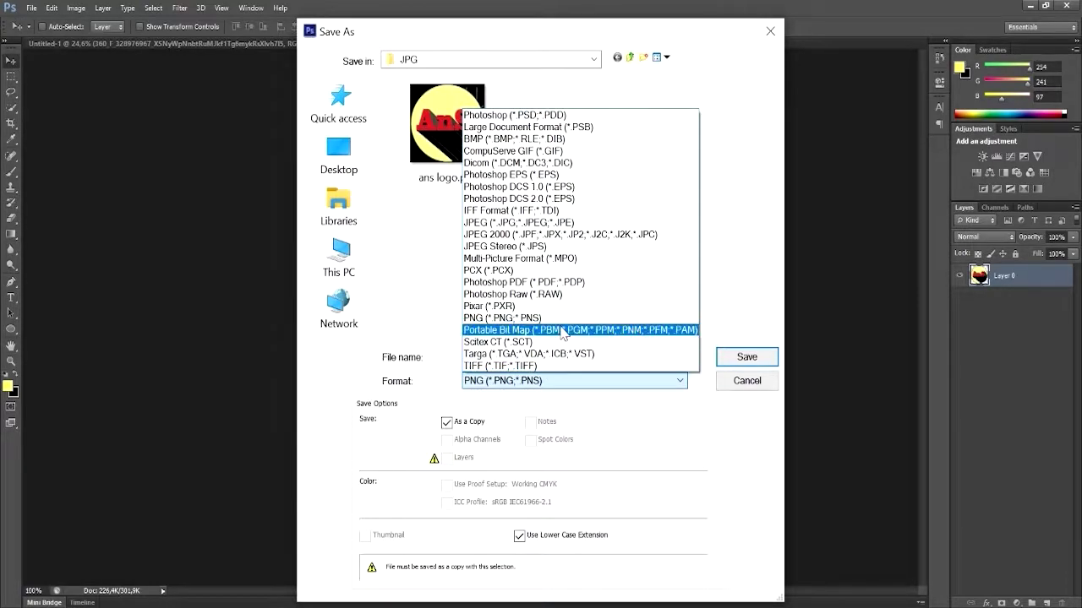
pyautogui.click(544, 116)
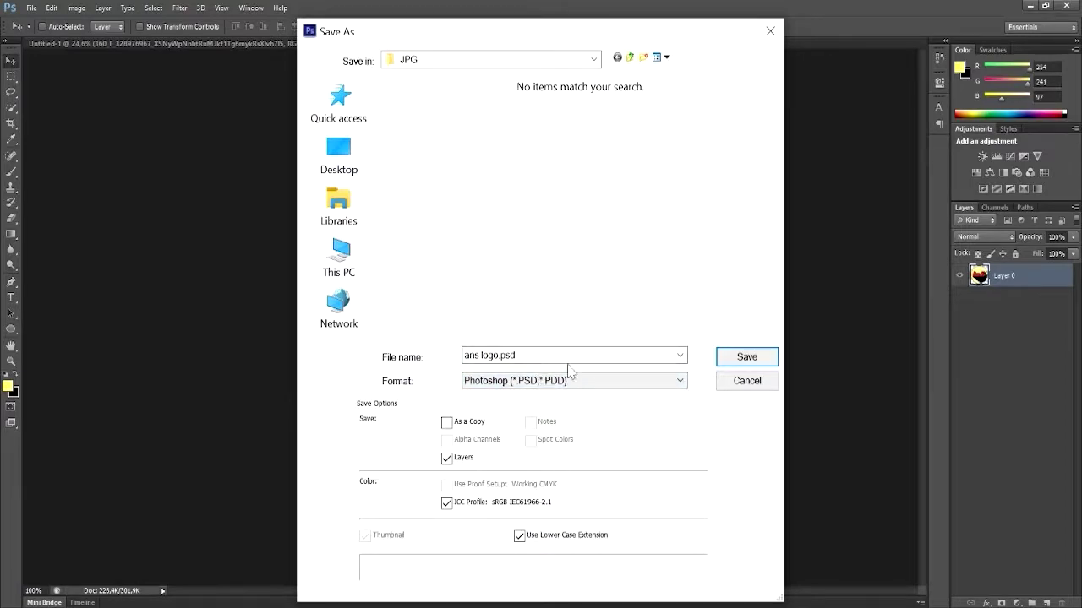
pyautogui.click(746, 358)
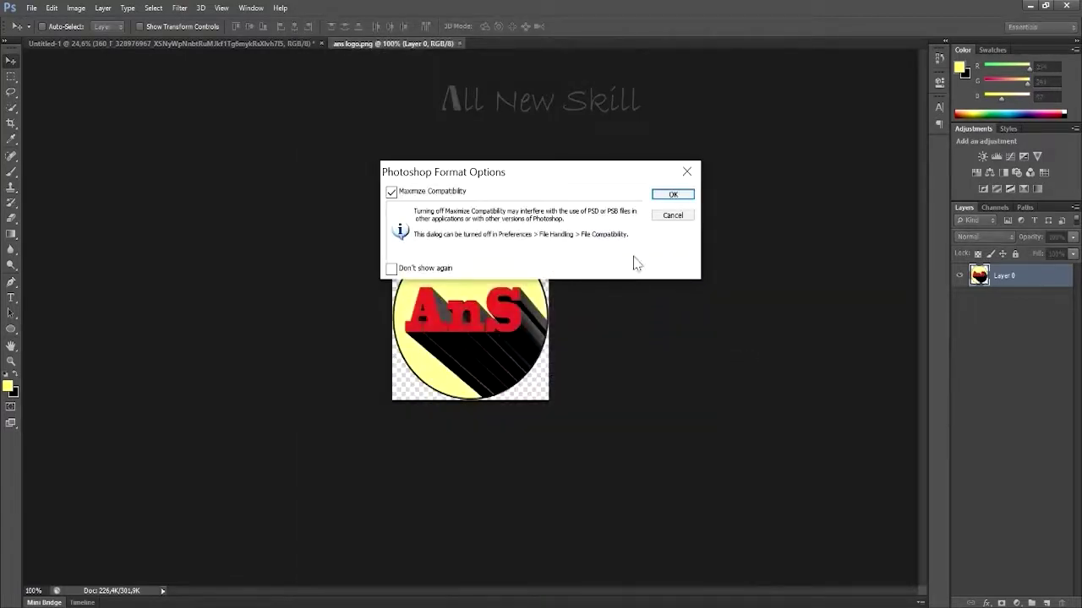
pyautogui.click(676, 195)
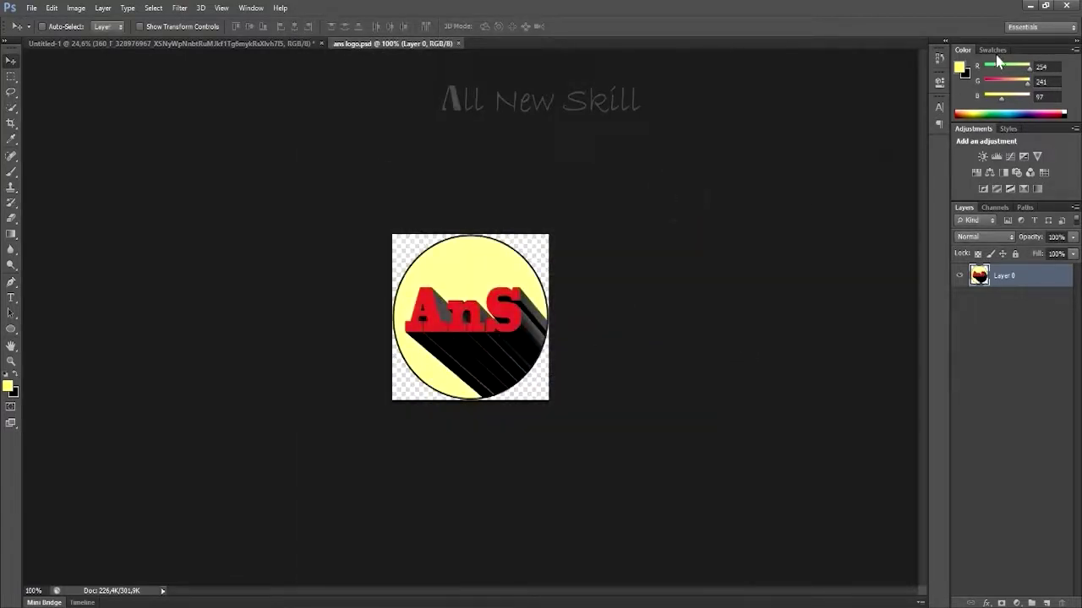
# Switch to the Windows desktop and open the JPG folder to check the saved logo file
pyautogui.click(1028, 6)
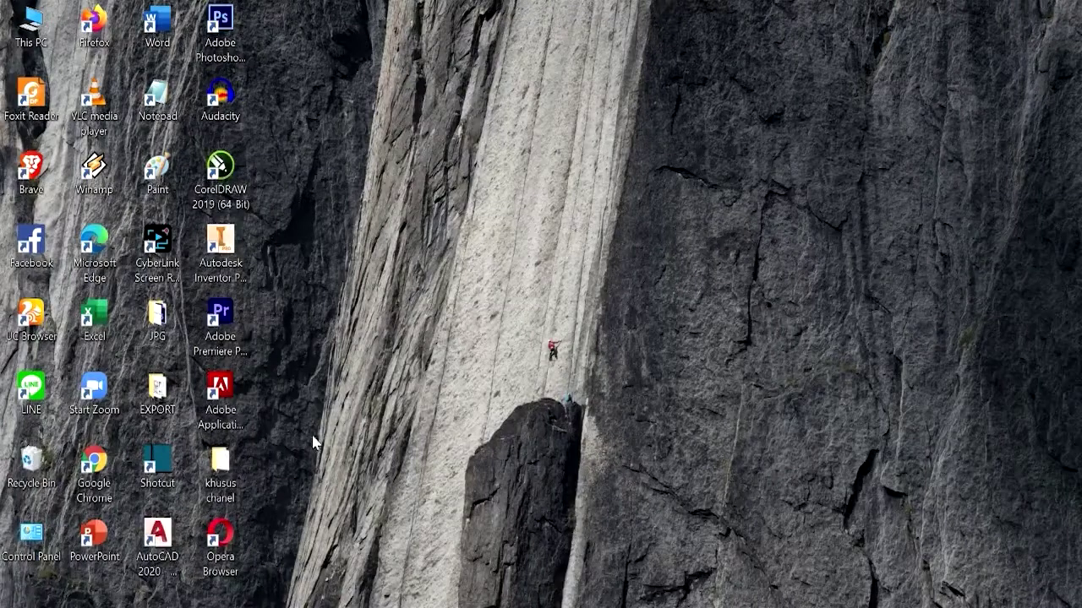
pyautogui.doubleClick(162, 325)
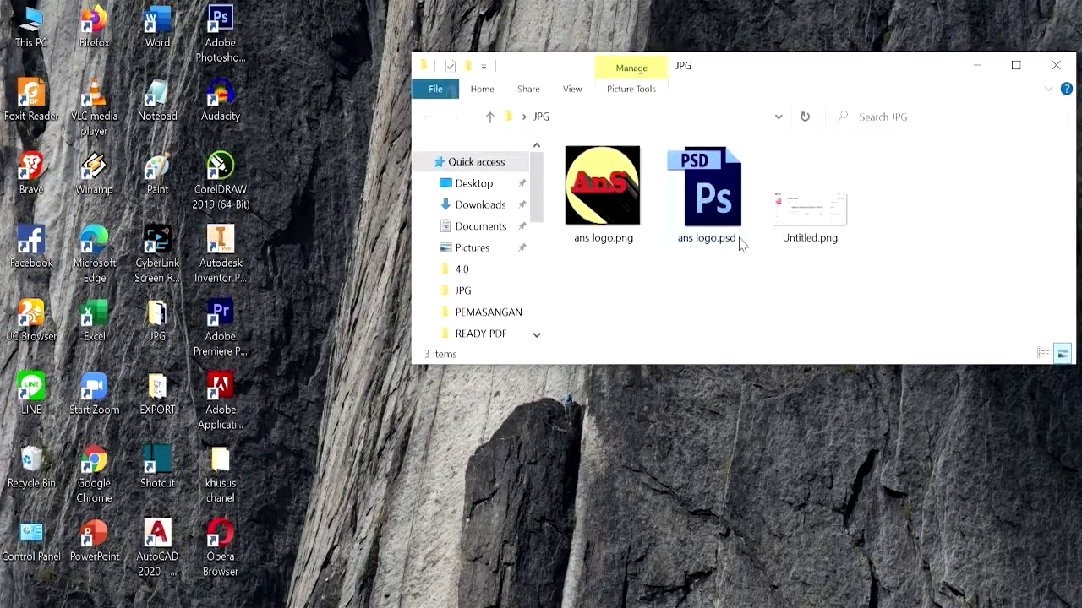
# Compare the details of ans logo.psd and ans logo.png in the JPG folder
pyautogui.click(710, 191)
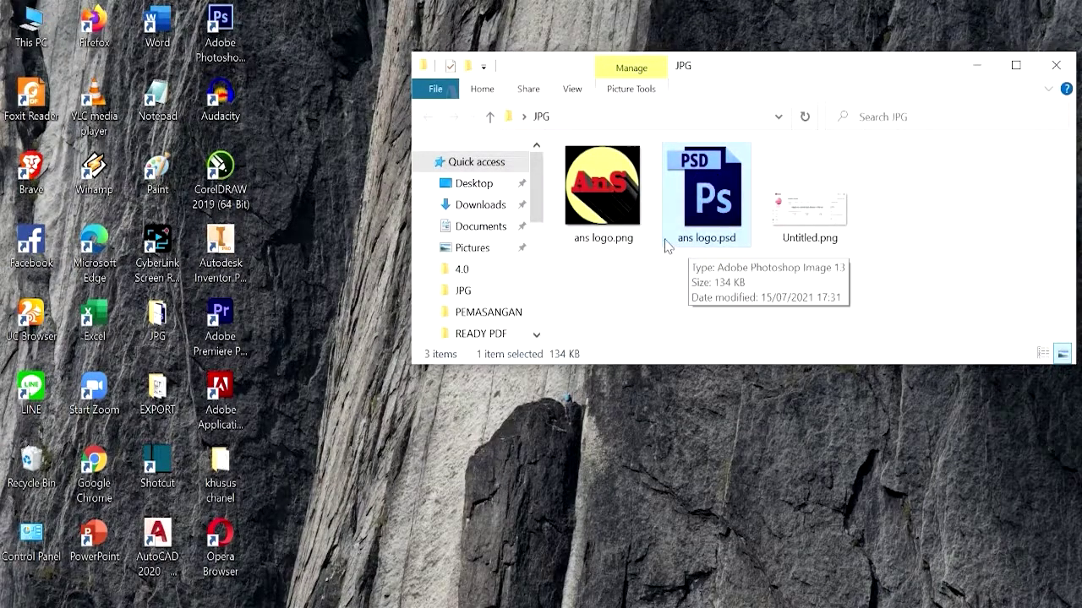
pyautogui.press('Left')
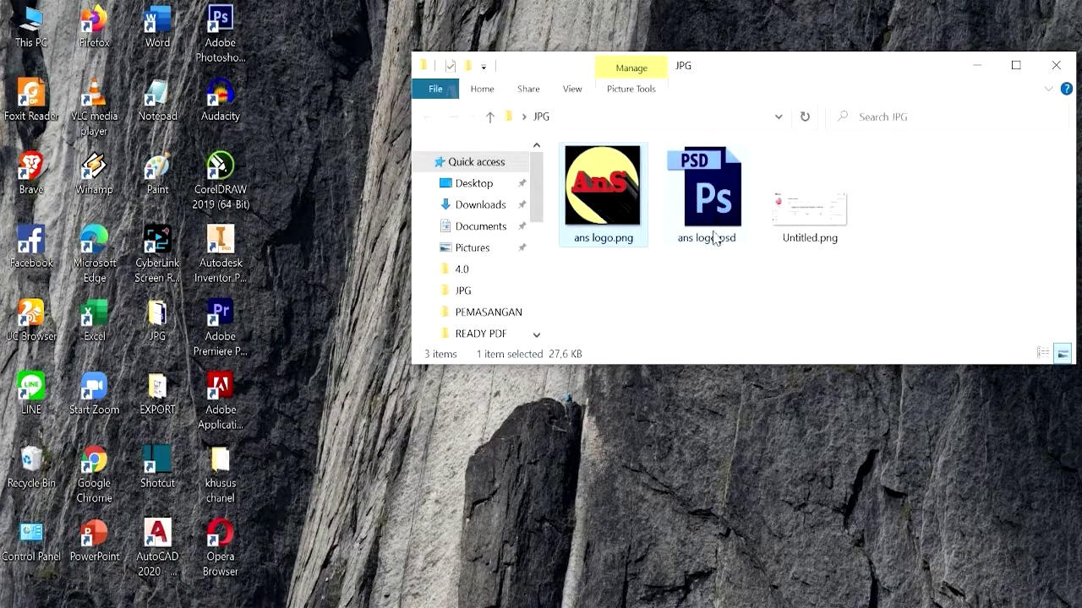
pyautogui.press('Right')
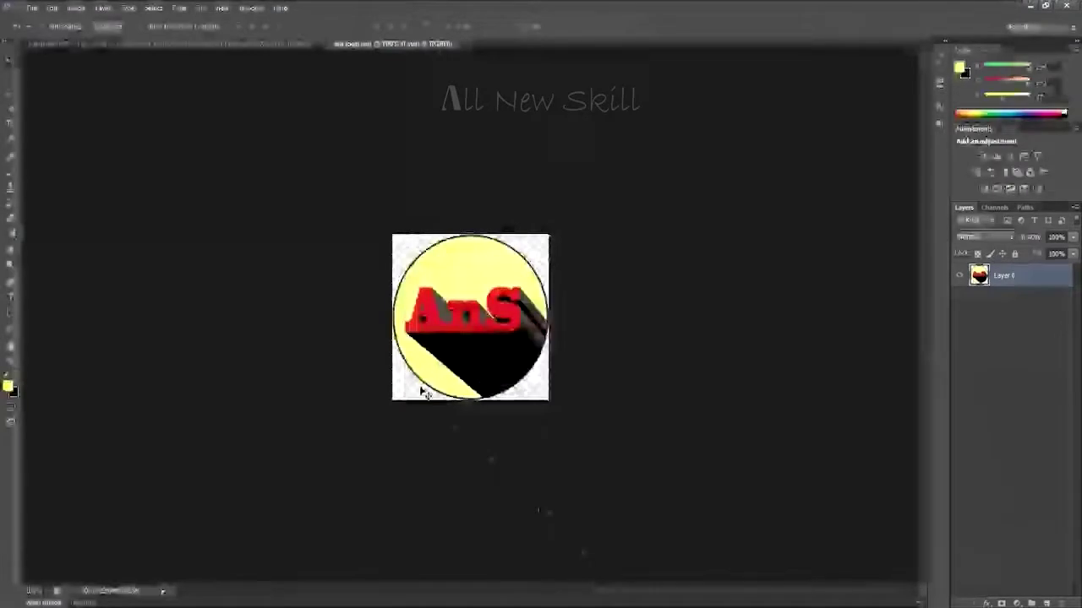
# Return to Photoshop and save the logo in the JPG folder as ans logo.tif in TIFF format with image compression NONE
pyautogui.click(32, 9)
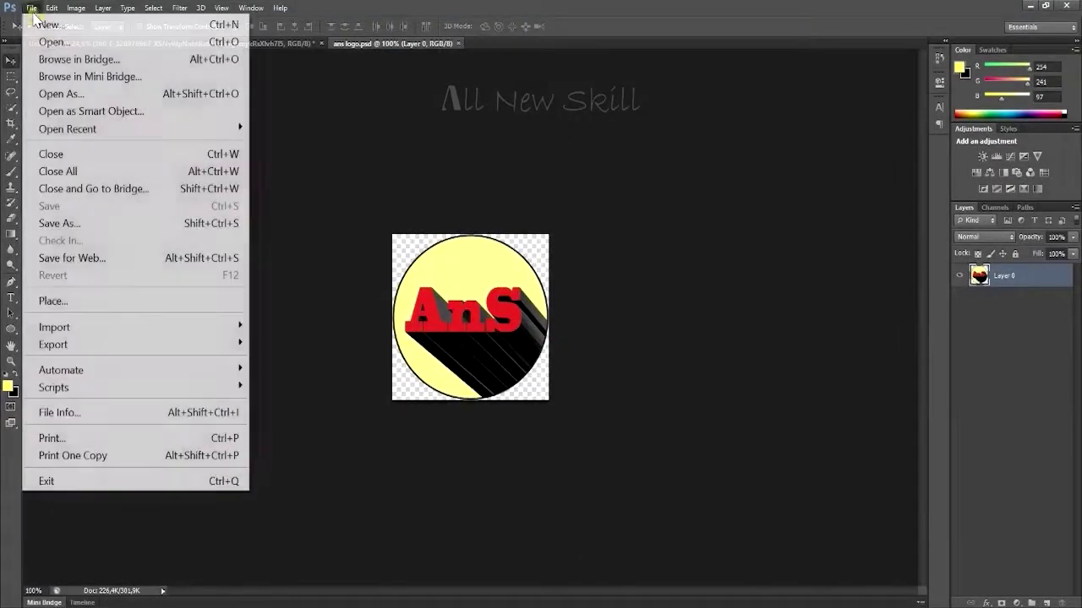
pyautogui.click(97, 223)
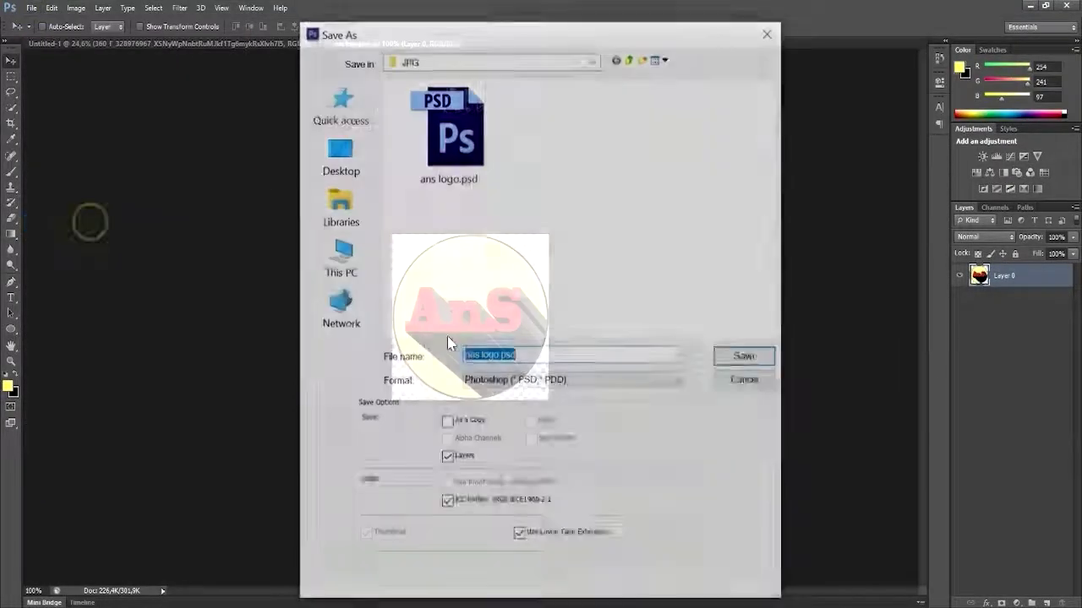
pyautogui.click(554, 385)
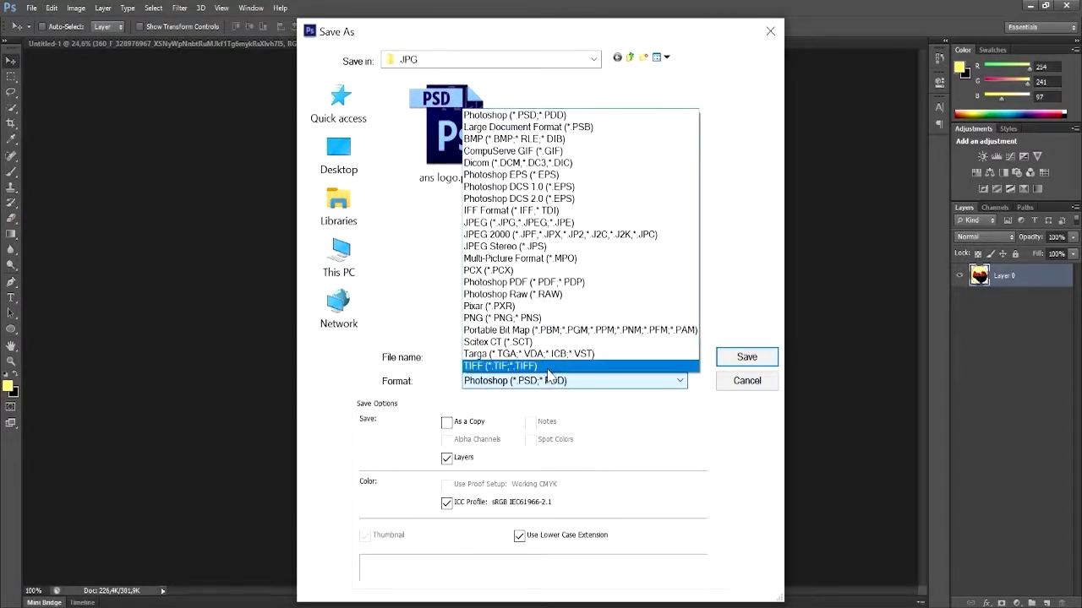
pyautogui.click(548, 365)
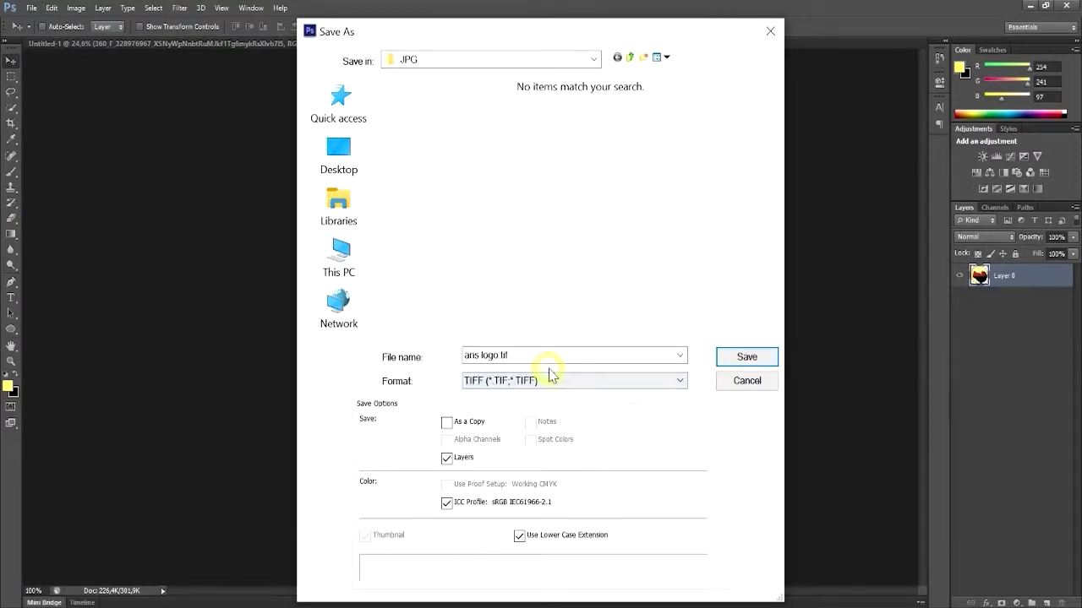
pyautogui.click(742, 358)
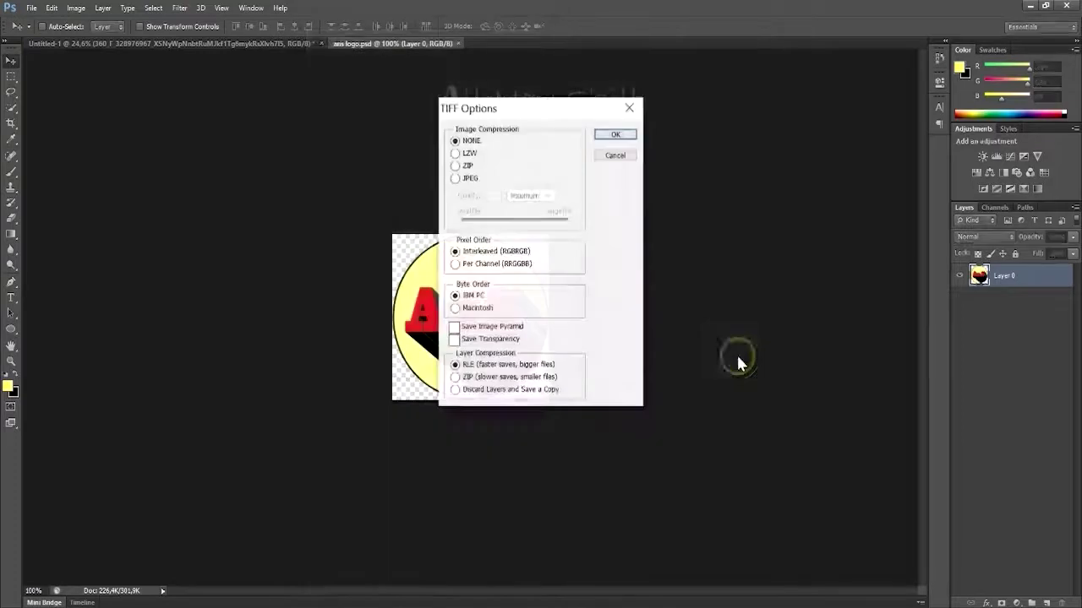
pyautogui.click(615, 135)
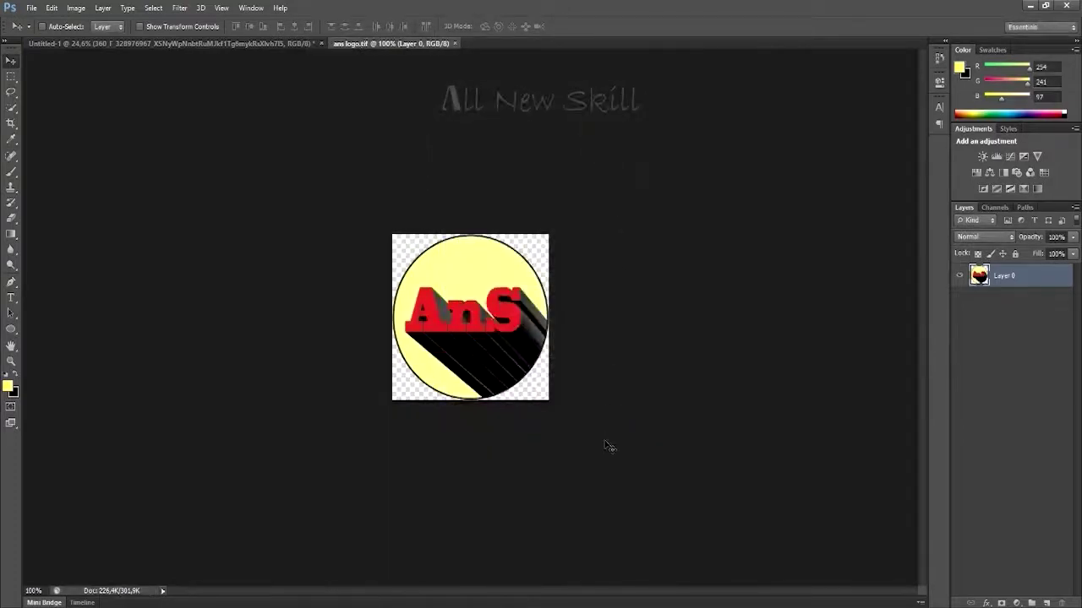
# Switch to the JPG folder window, check the details of ans logo.tif, and close the window
pyautogui.hotkey('alt', 'Tab')
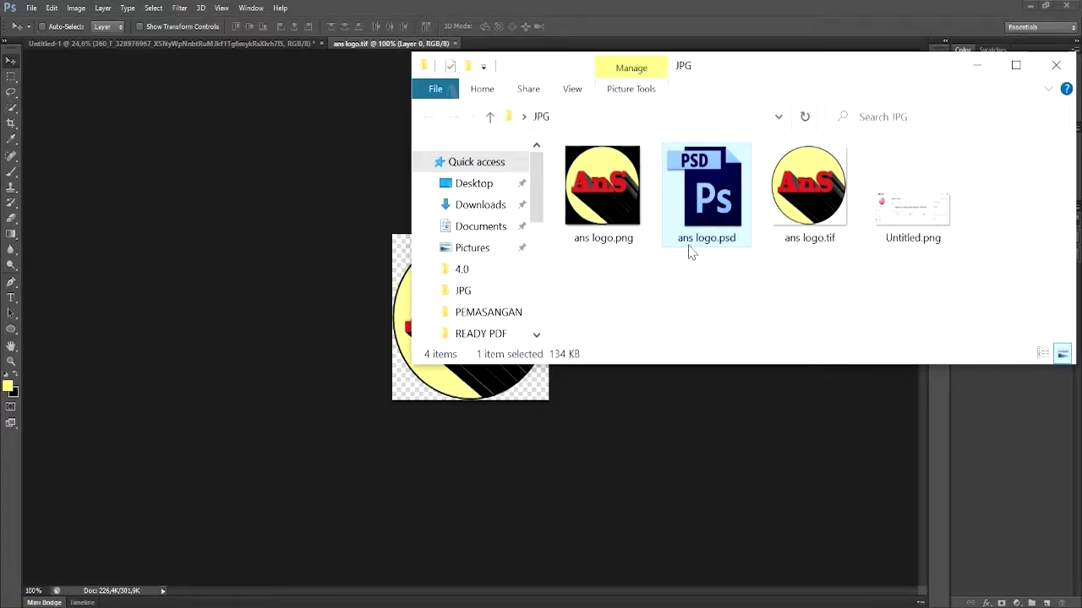
pyautogui.moveTo(799, 242)
pyautogui.moveTo(720, 221)
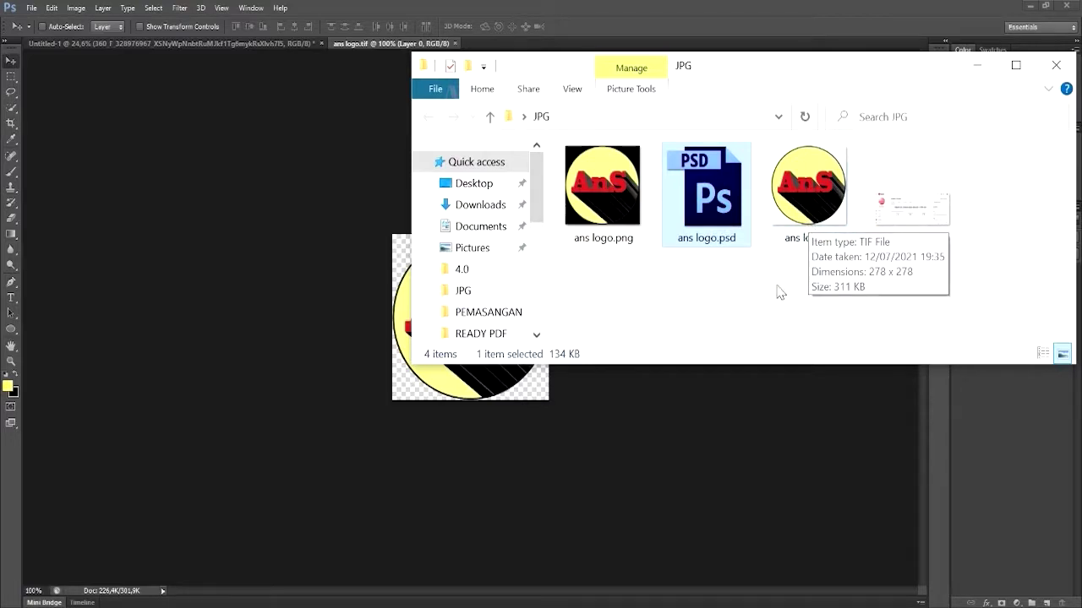
pyautogui.click(819, 216)
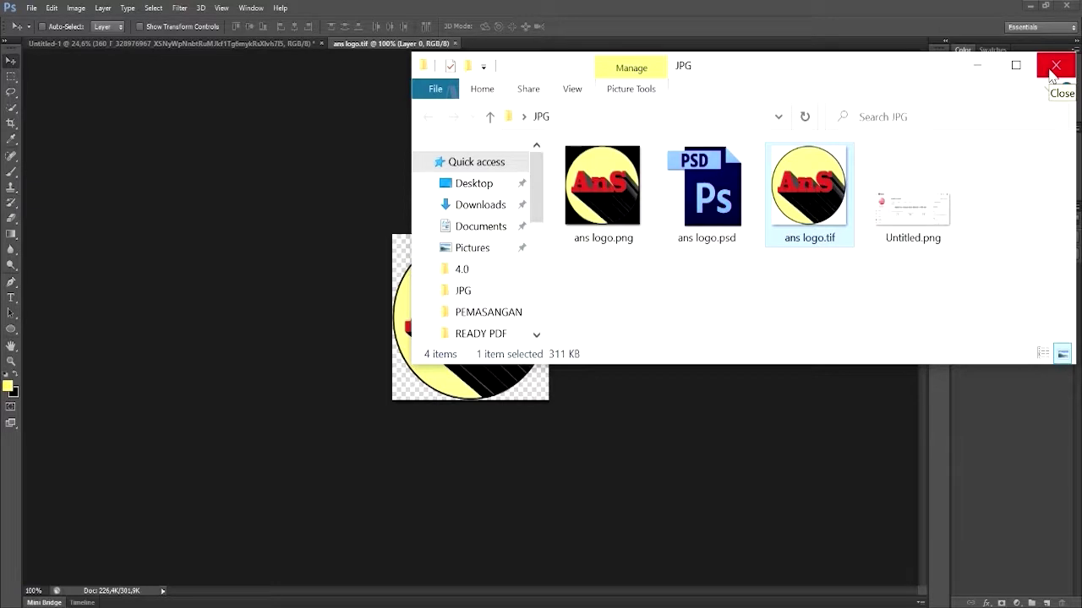
pyautogui.click(1053, 68)
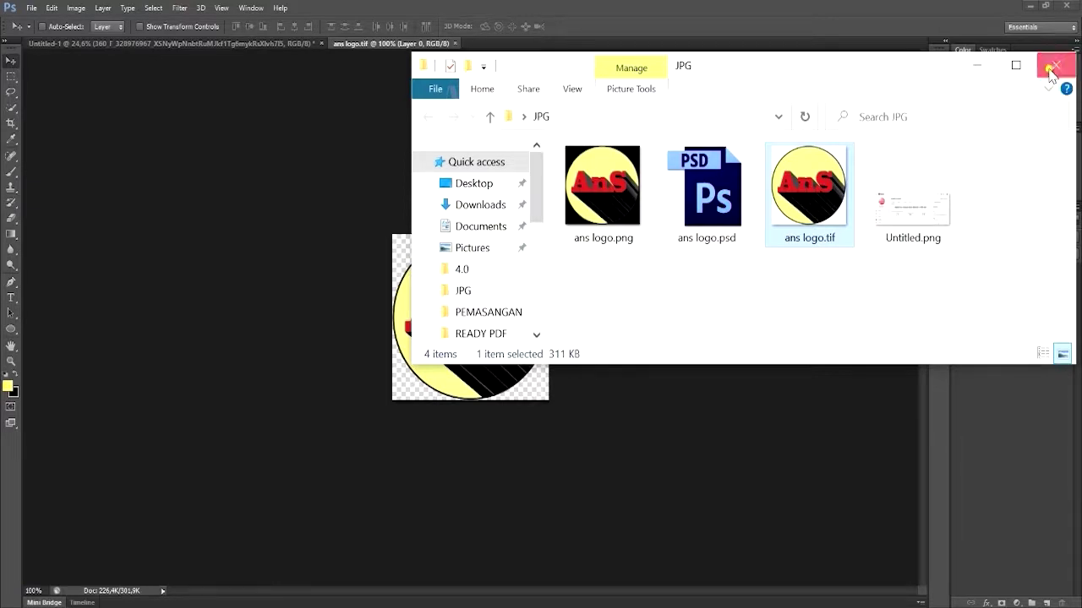
# Close only the ans logo.tif document, keeping the flower document open
pyautogui.click(32, 7)
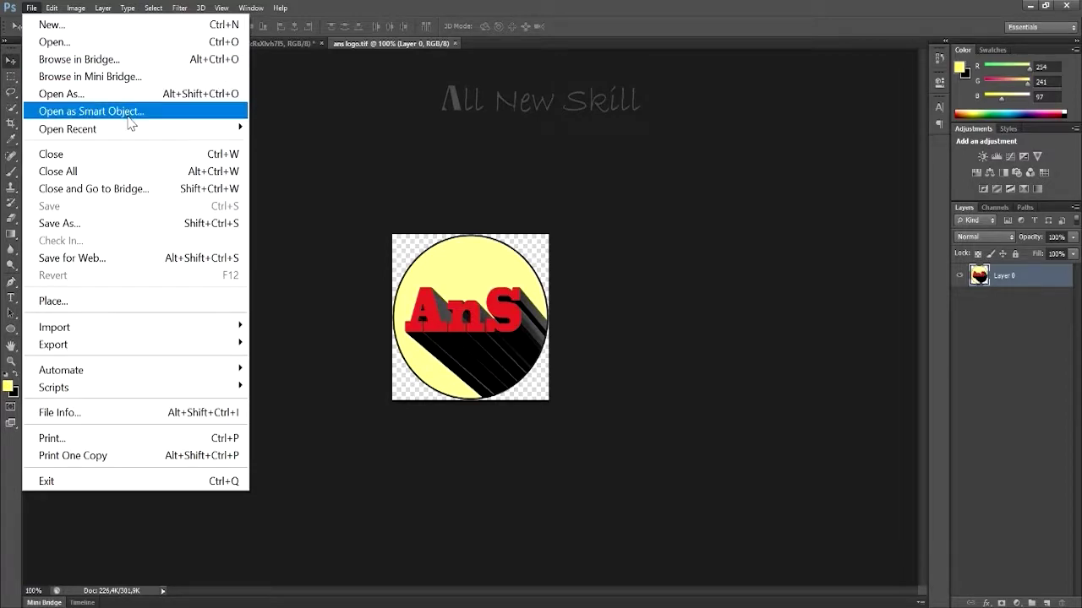
pyautogui.moveTo(133, 127)
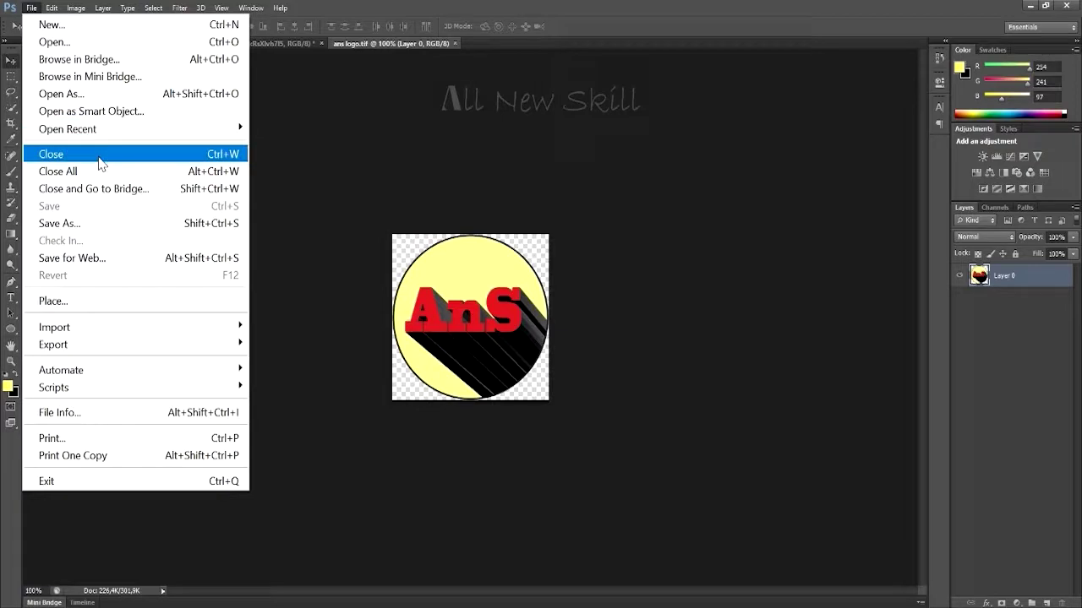
pyautogui.click(98, 161)
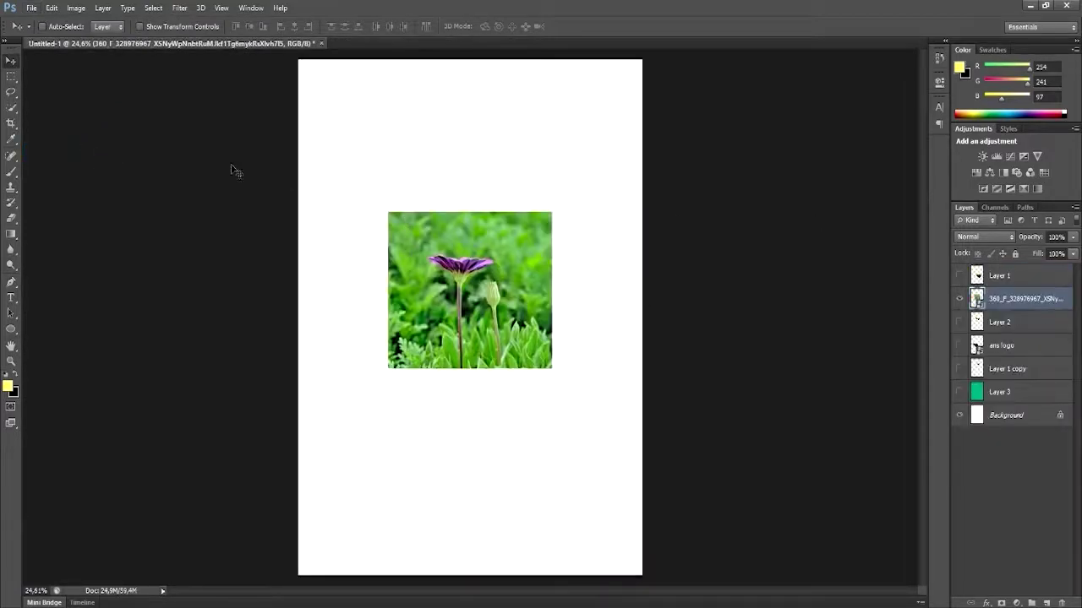
# Open ans logo.tif from the JPG folder alongside the flower document
pyautogui.click(34, 10)
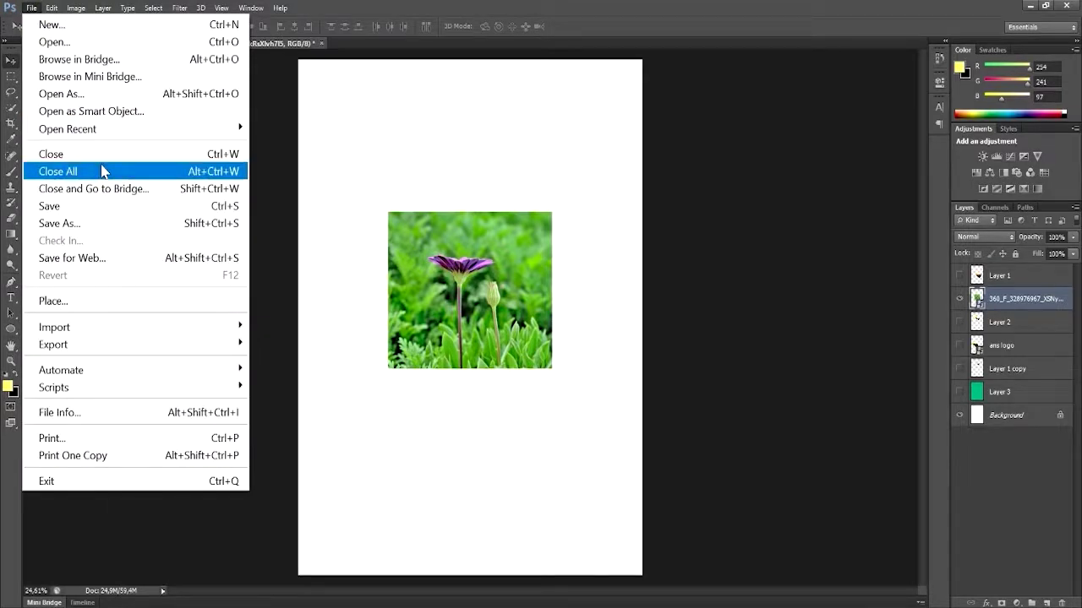
pyautogui.click(407, 192)
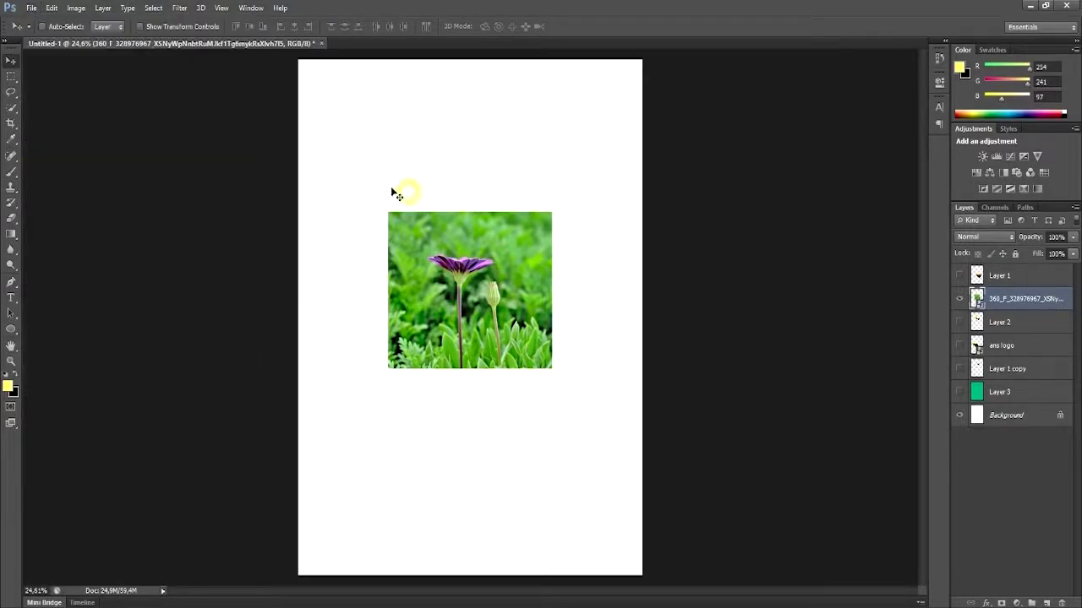
pyautogui.click(31, 8)
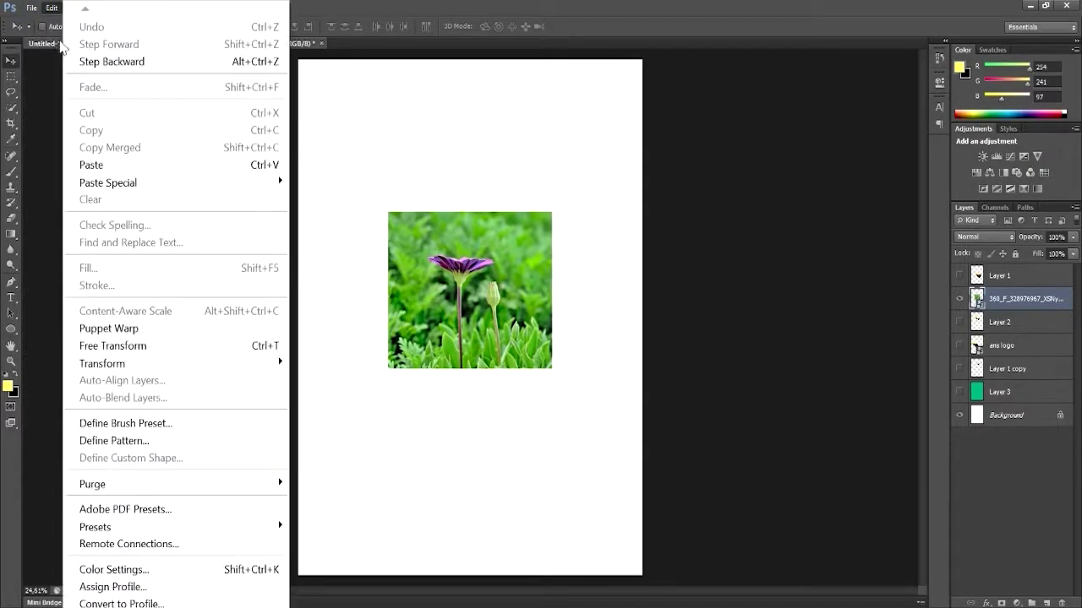
pyautogui.click(54, 41)
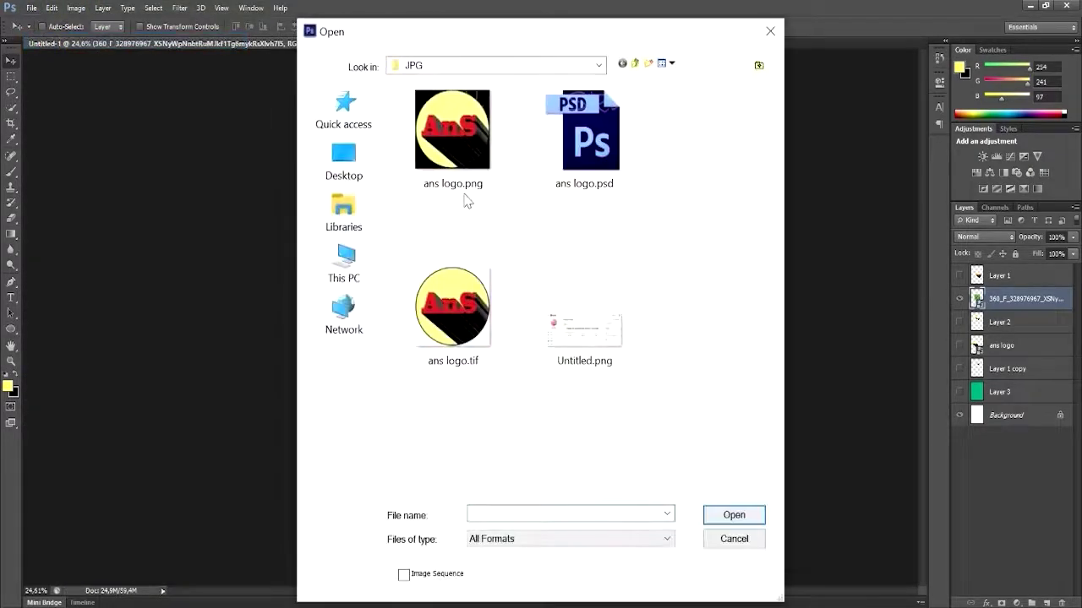
pyautogui.click(469, 342)
pyautogui.click(732, 515)
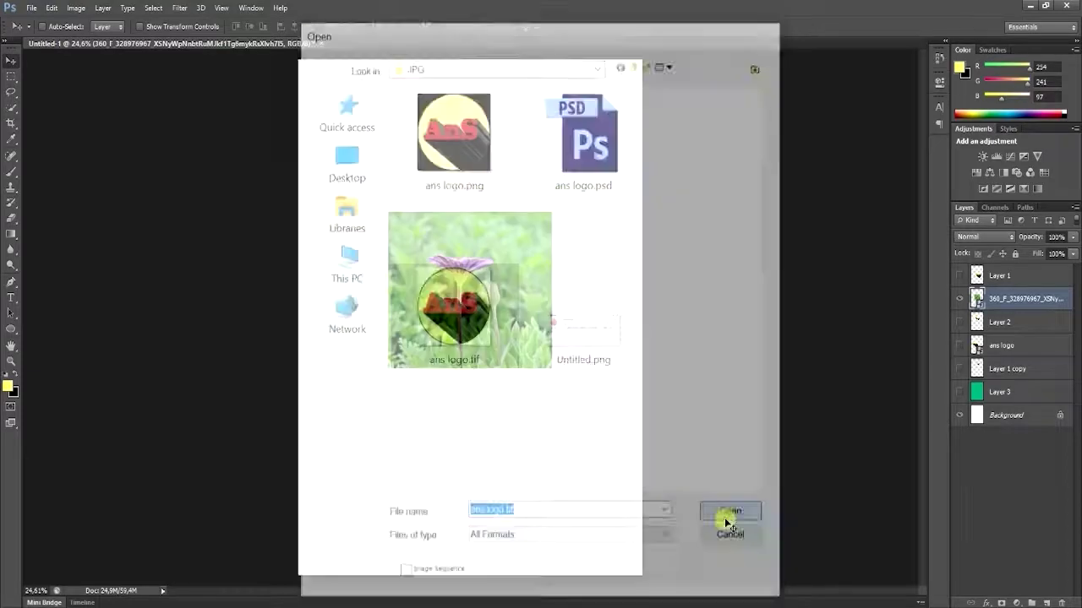
# Close all open documents at once without saving the changes to Untitled-1
pyautogui.click(32, 9)
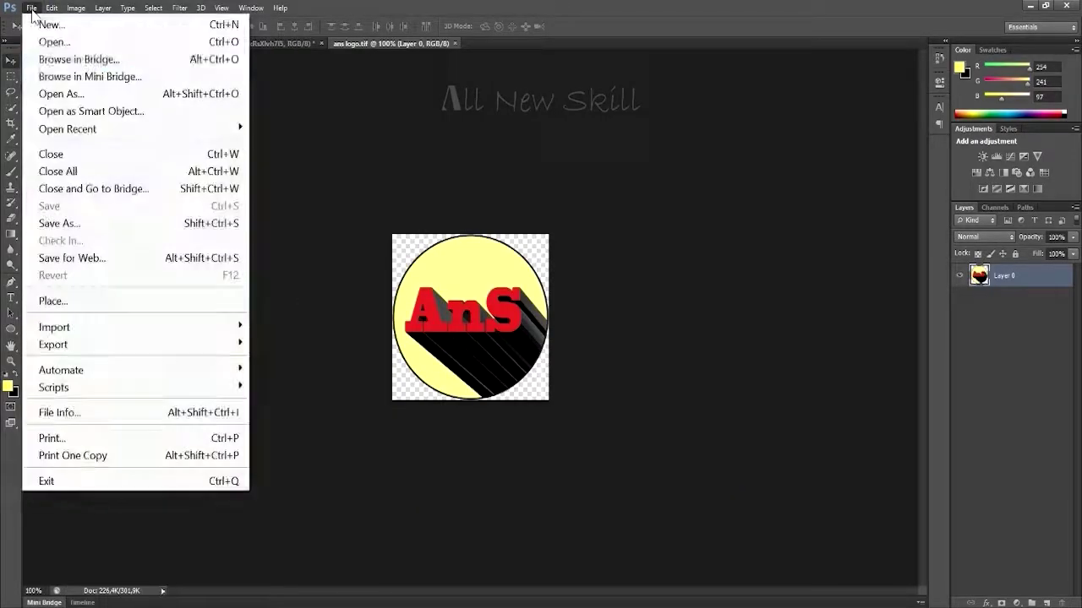
pyautogui.click(91, 171)
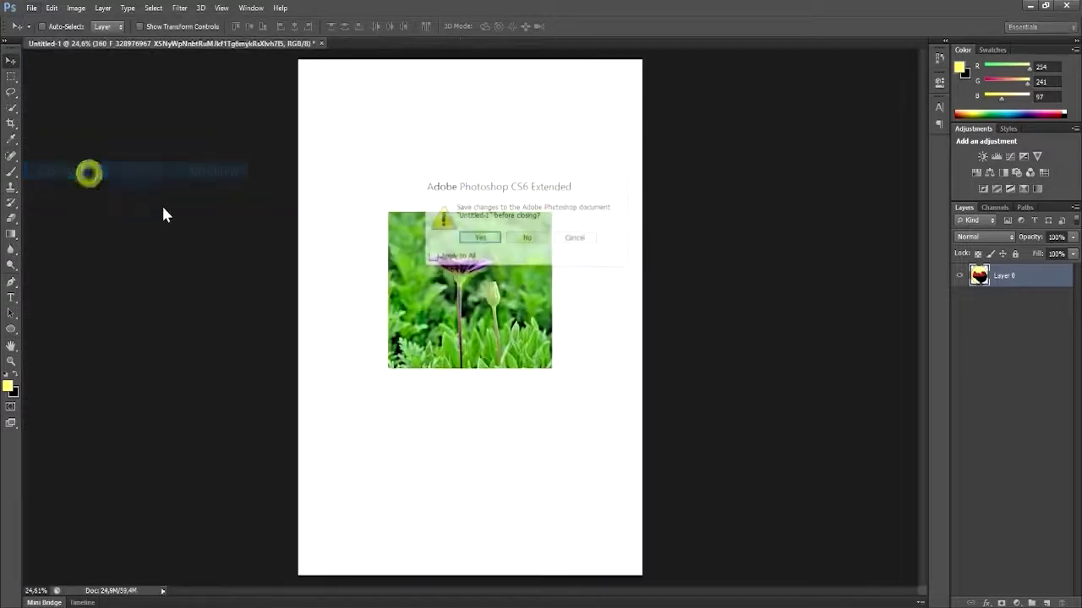
pyautogui.click(528, 238)
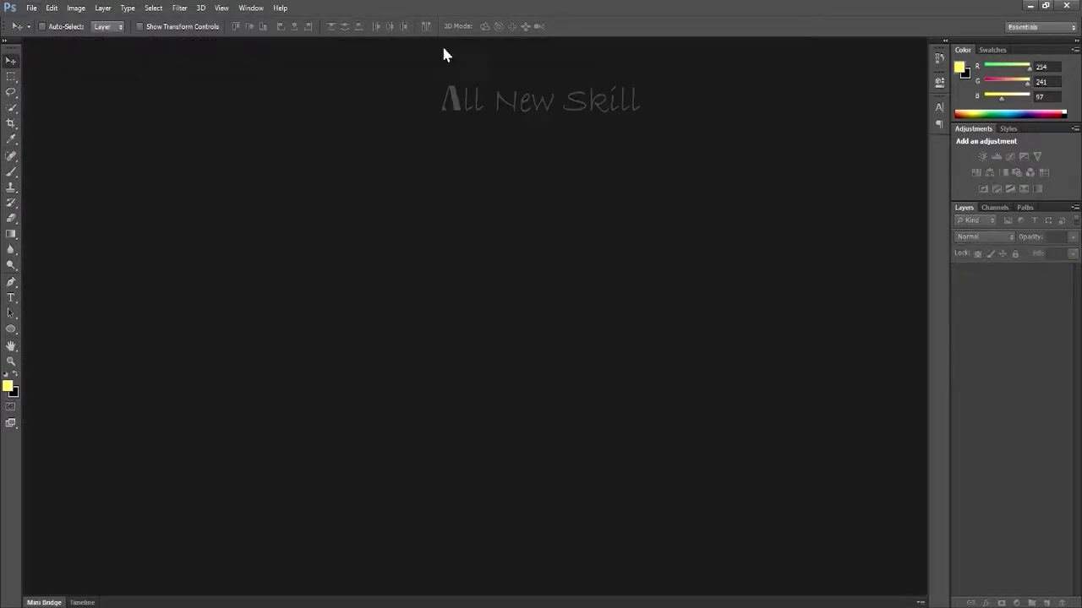
# Open ans logo.tif from the JPG folder again
pyautogui.click(32, 8)
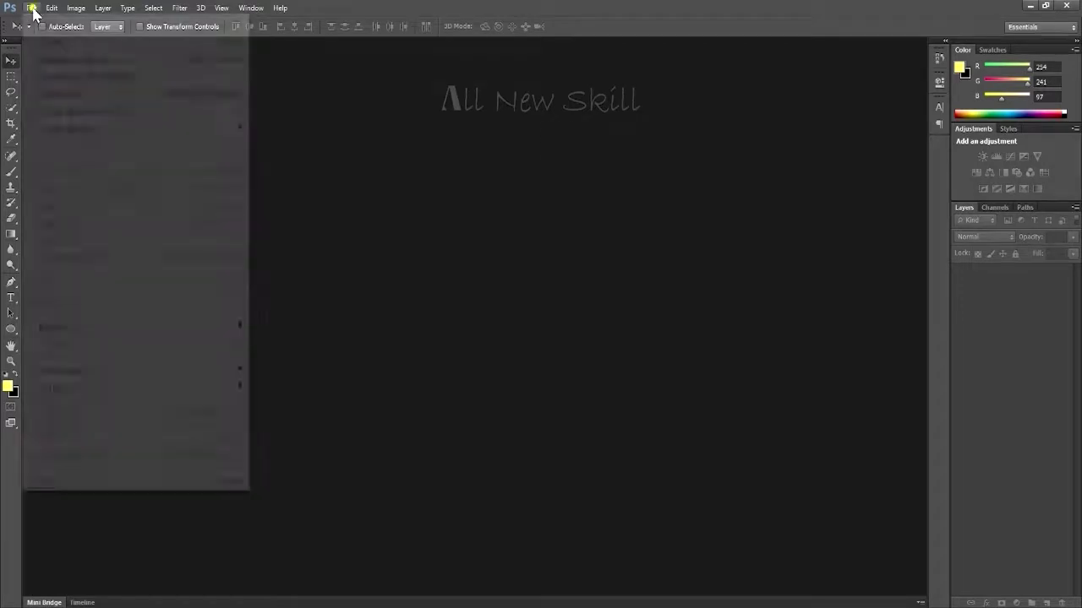
pyautogui.click(56, 43)
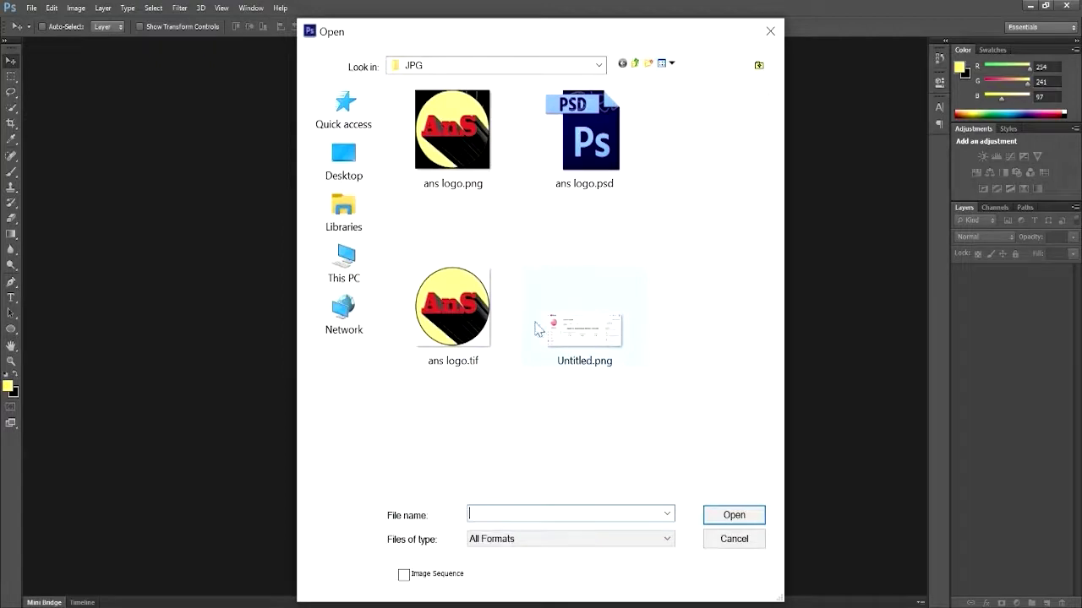
pyautogui.click(468, 306)
pyautogui.click(734, 515)
# Examine the Save for Web settings for the logo and leave without exporting
pyautogui.click(32, 9)
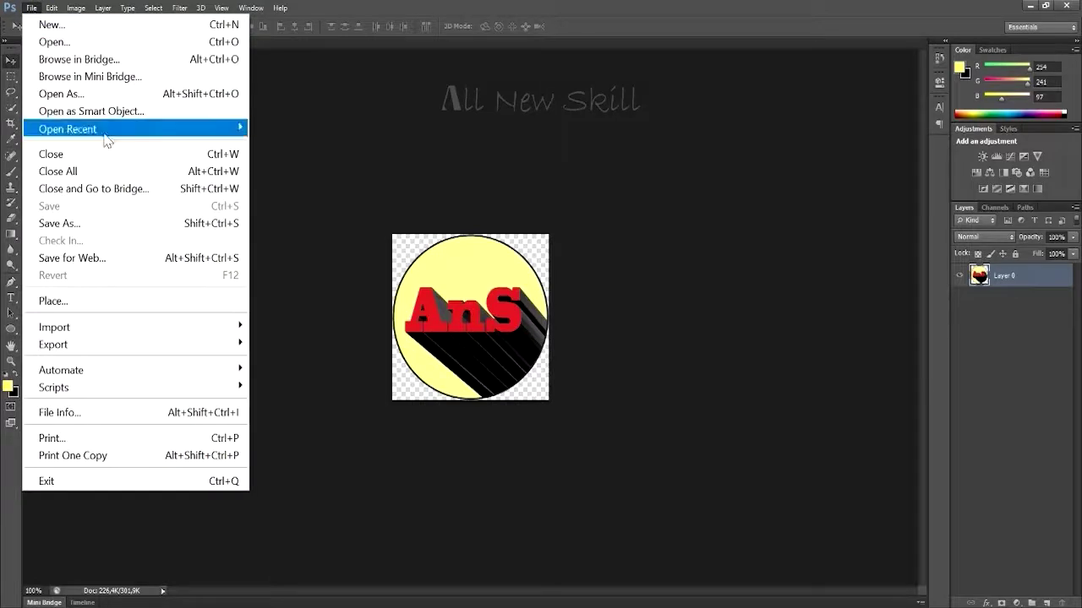
pyautogui.click(125, 262)
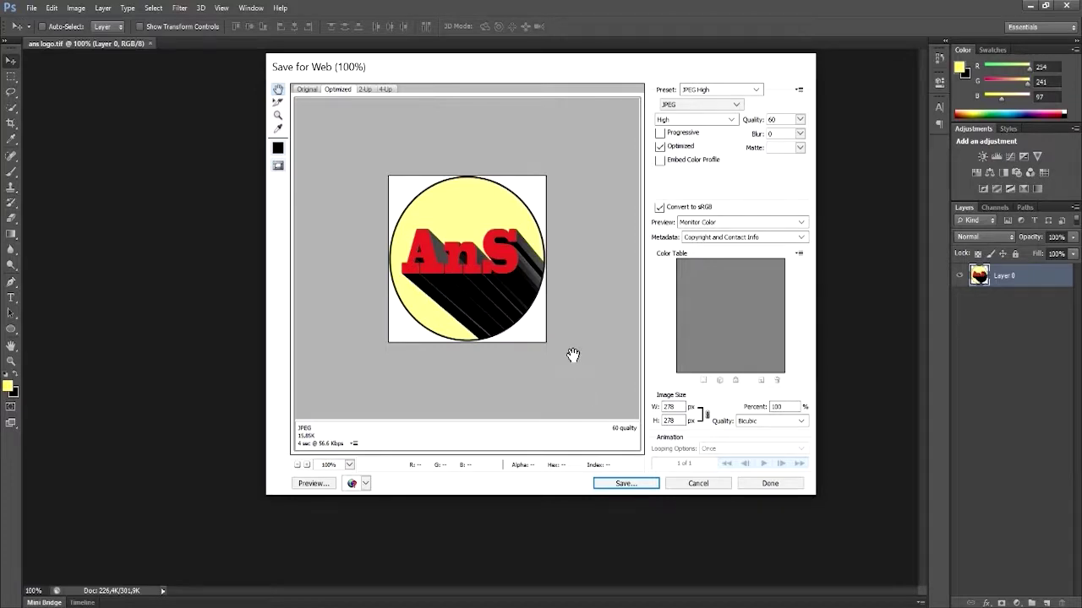
pyautogui.click(697, 485)
# Create a new document from the Clipboard preset, 2051 × 1348 pixels at 300 pixels/inch, RGB Color, with a white background
pyautogui.click(32, 7)
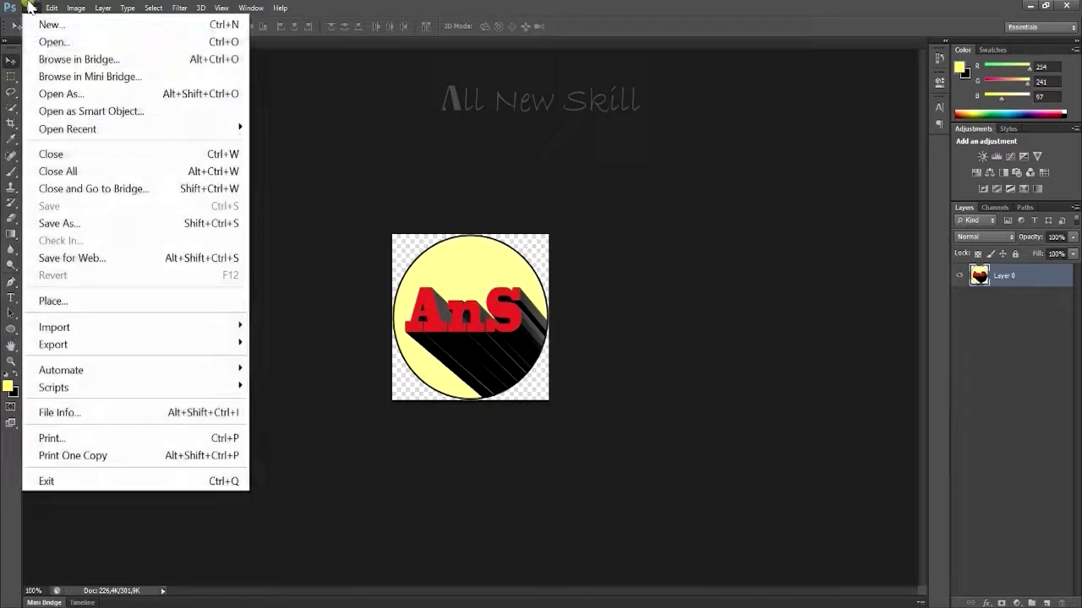
pyautogui.click(35, 24)
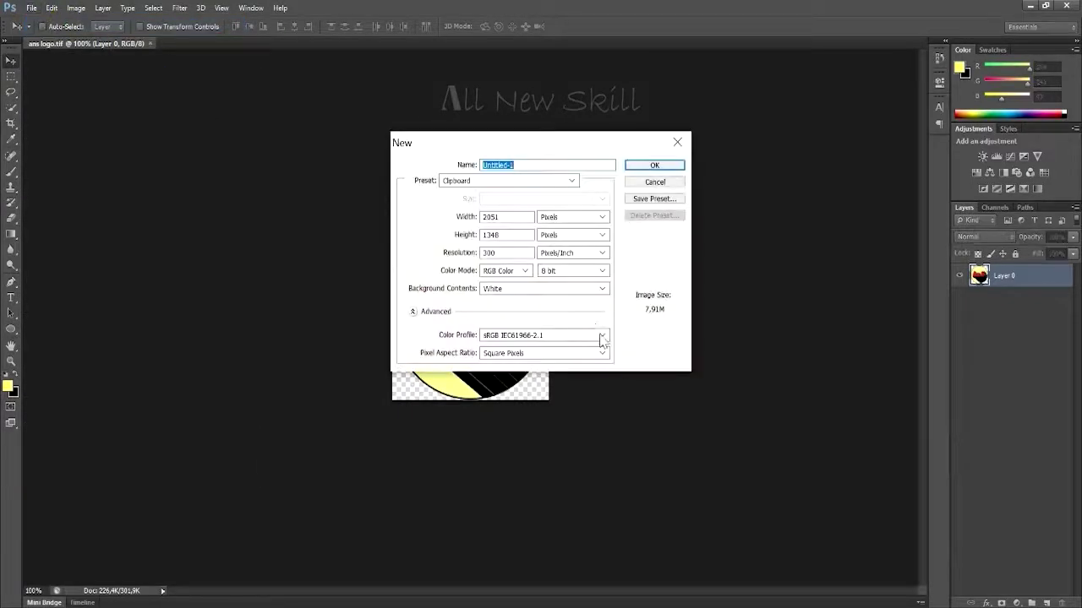
pyautogui.doubleClick(492, 253)
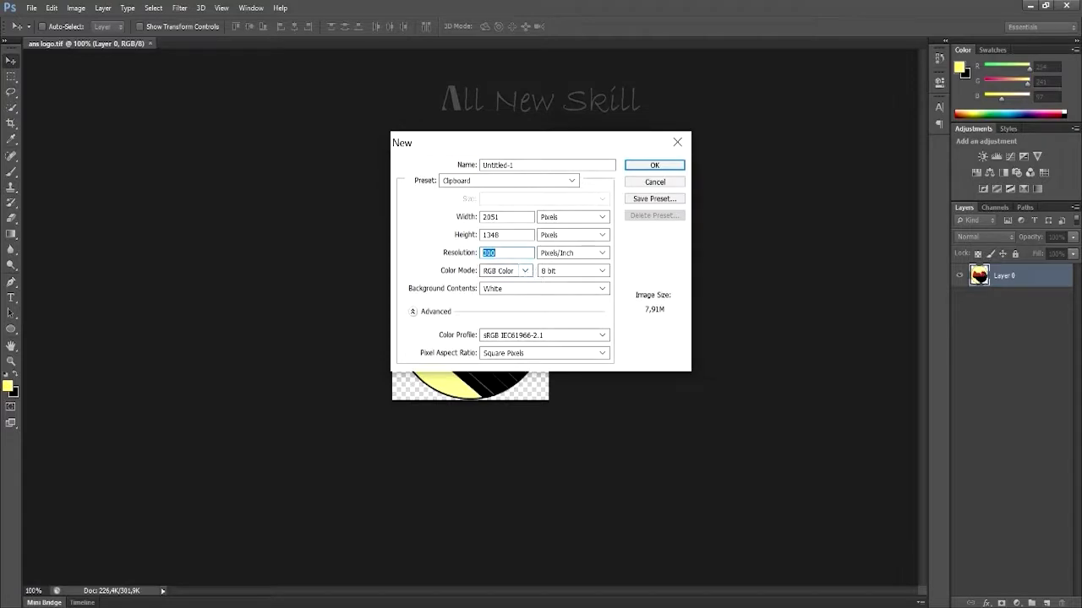
pyautogui.doubleClick(530, 253)
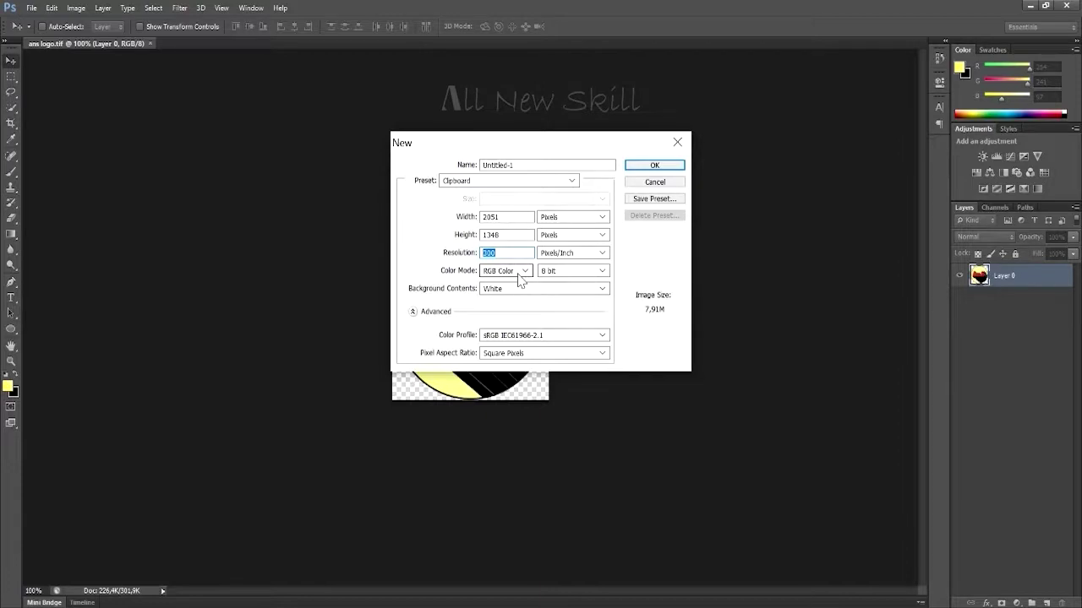
pyautogui.click(640, 166)
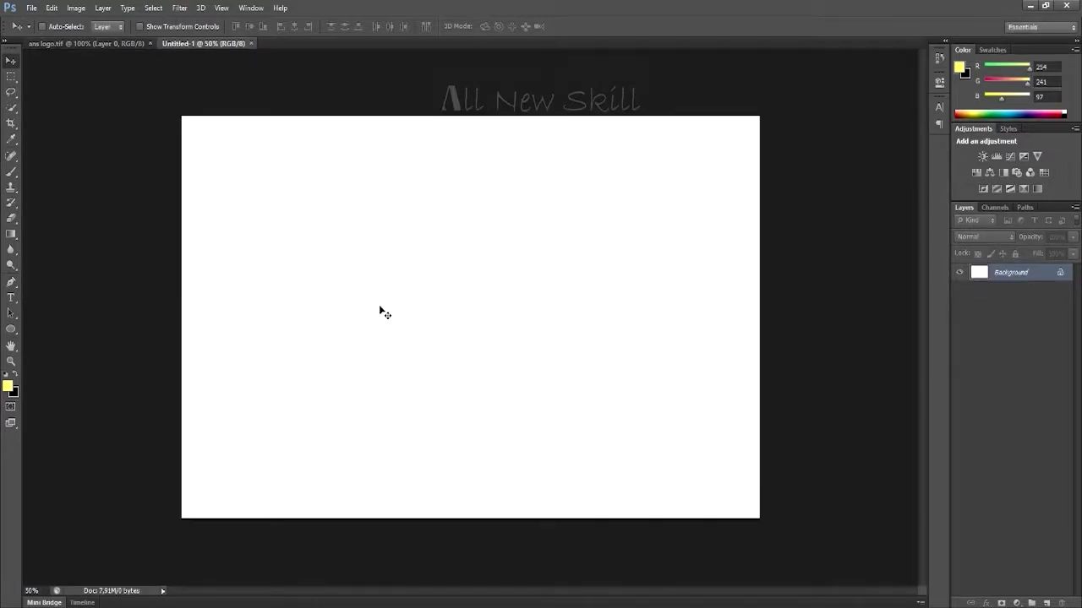
# Save the new document as CONTOH CAVE FOR WEB.tif in the JPG folder with no compression, interleaved pixel order and IBM PC byte order
pyautogui.hotkey('ctrl', 's')
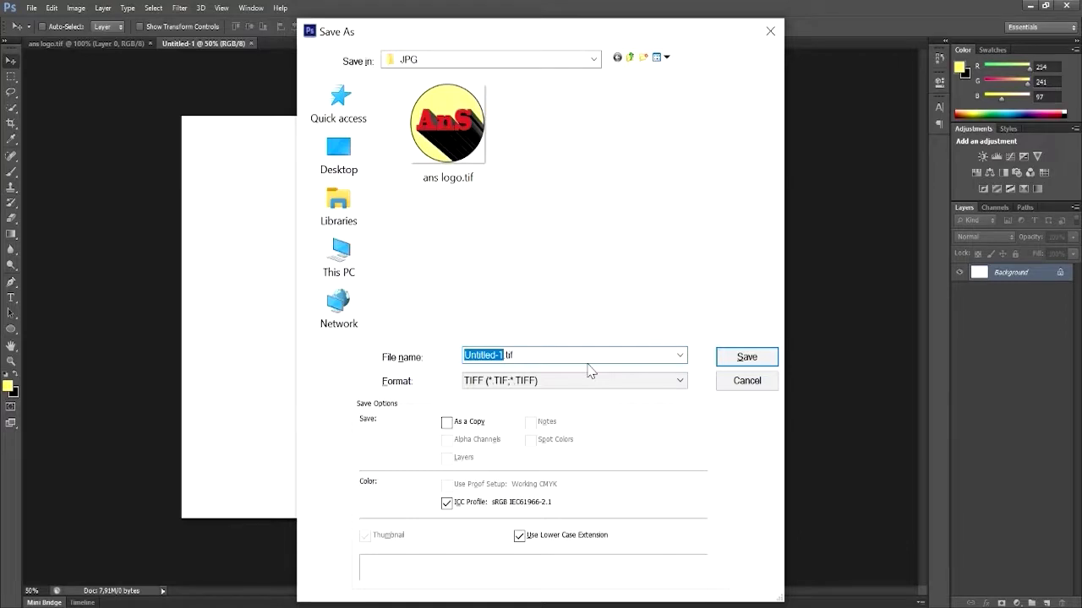
pyautogui.write('CONTOH CAVE FOR WEB')
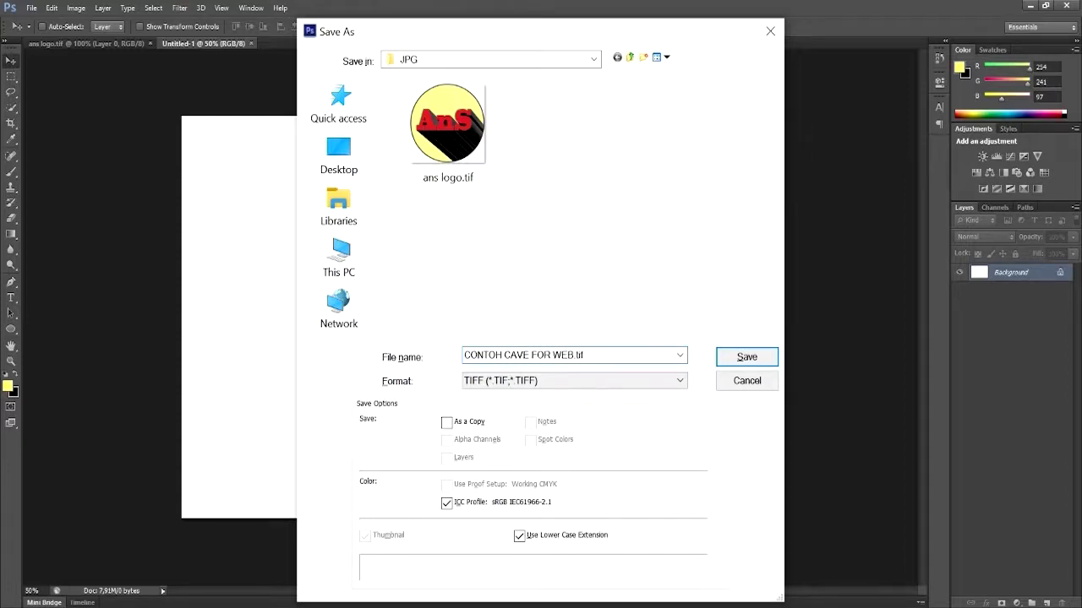
pyautogui.click(747, 358)
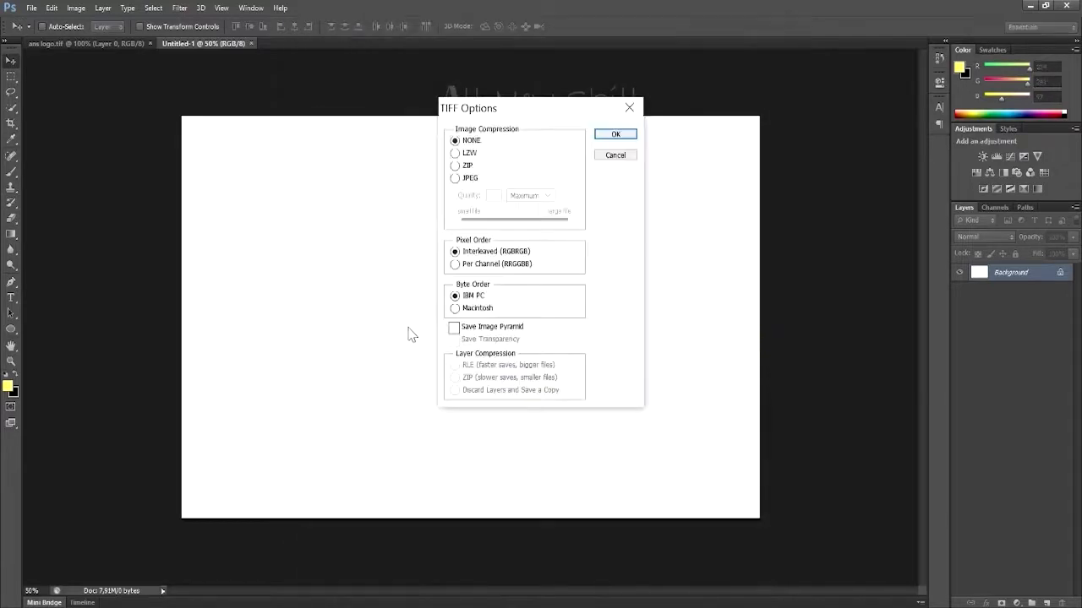
pyautogui.click(616, 134)
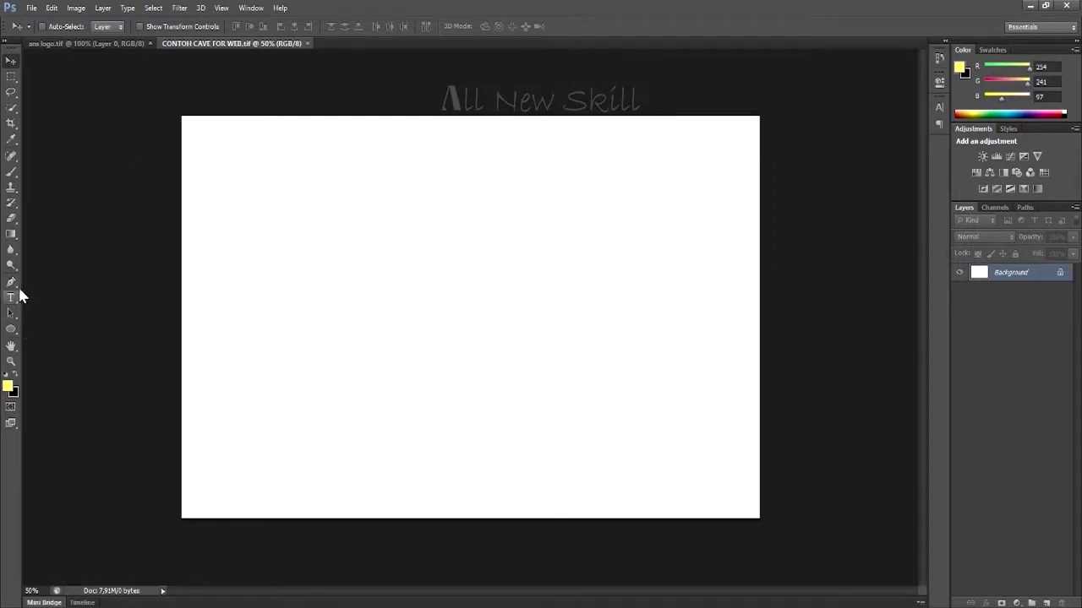
# Duplicate the logo layer in ans logo.tif, move the copy into CONTOH CAVE FOR WEB.tif and center it on the canvas
pyautogui.click(93, 44)
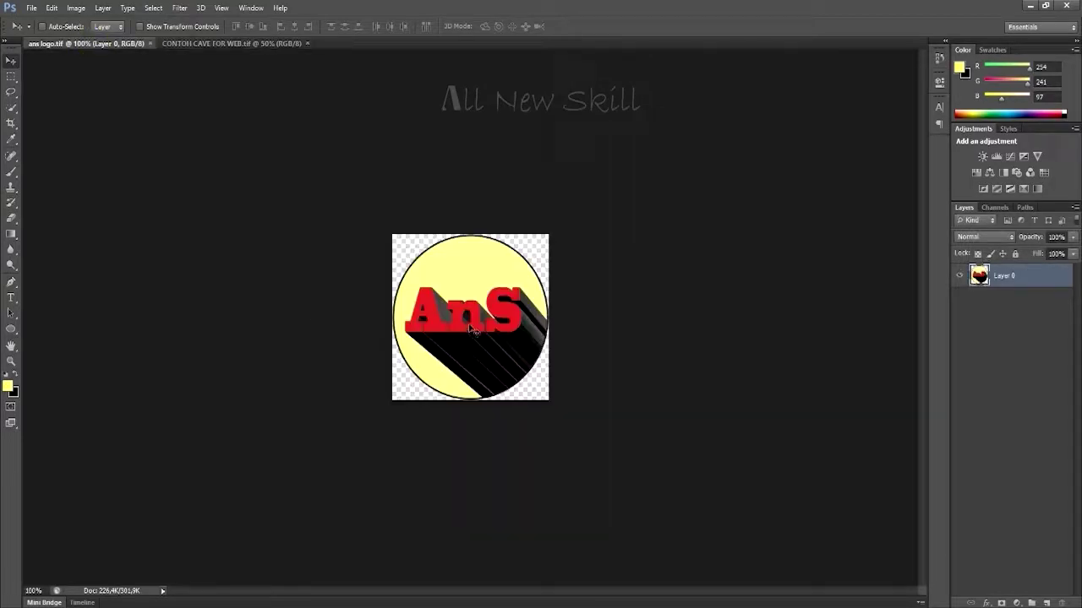
pyautogui.hotkey('ctrl', 'j')
pyautogui.moveTo(297, 92); pyautogui.dragTo(482, 341)
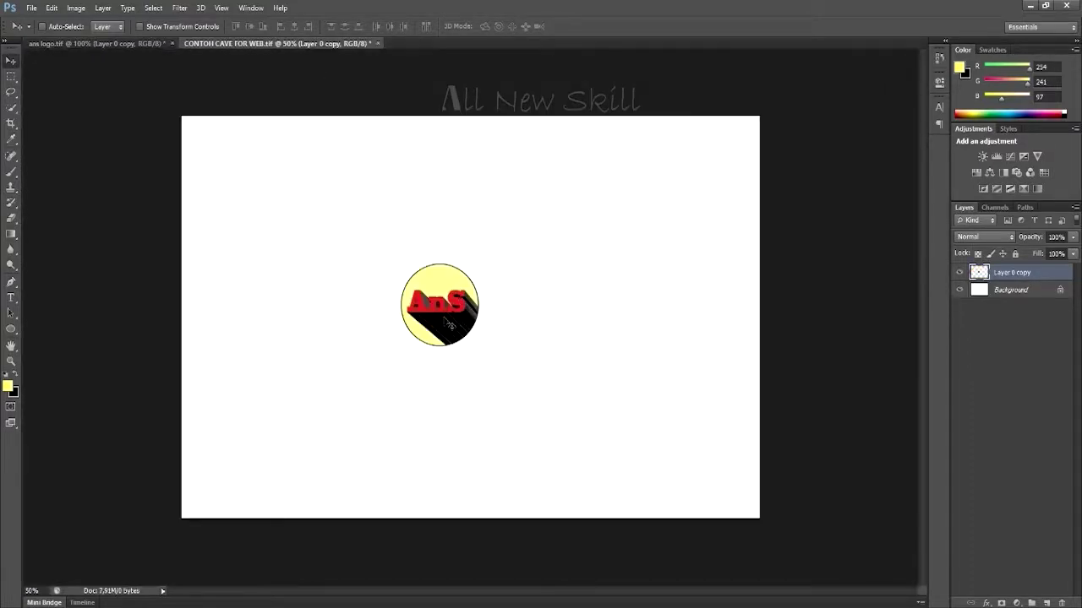
pyautogui.hotkey('ctrl', 'a')
pyautogui.click(295, 26)
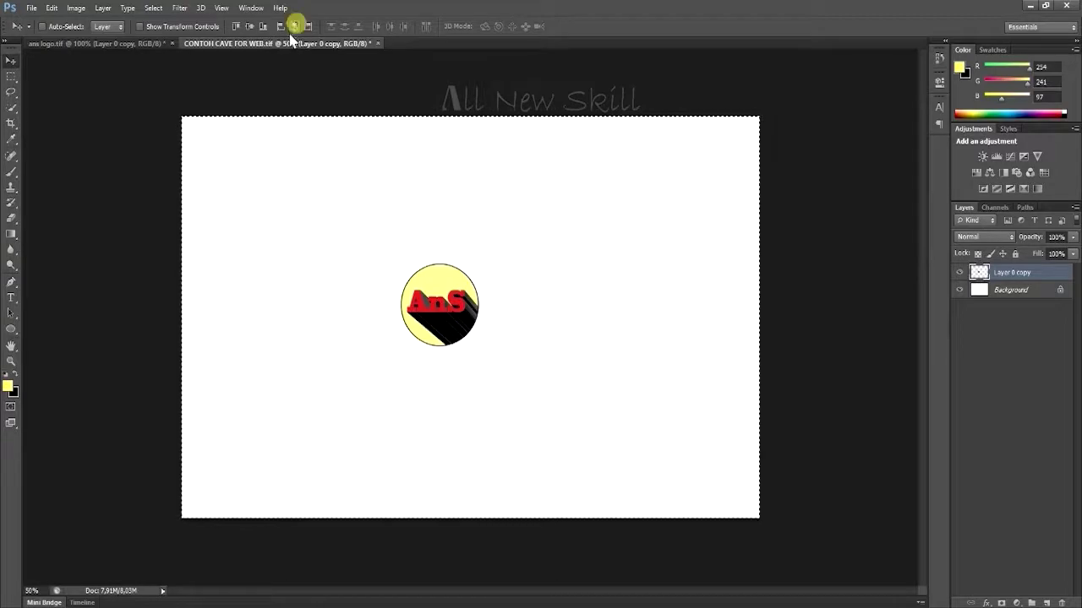
pyautogui.click(249, 26)
pyautogui.hotkey('ctrl', 'd')
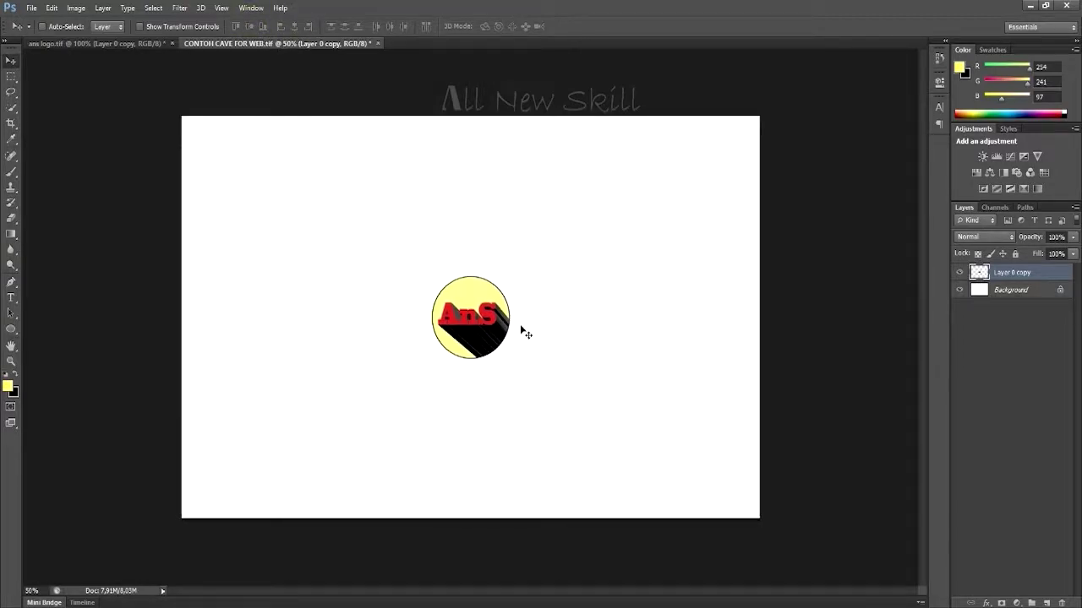
# Scale the logo up from its center to about twice its size with Free Transform
pyautogui.hotkey('ctrl', 't')
pyautogui.moveTo(504, 281); pyautogui.dragTo(554, 237)
pyautogui.doubleClick(512, 303)
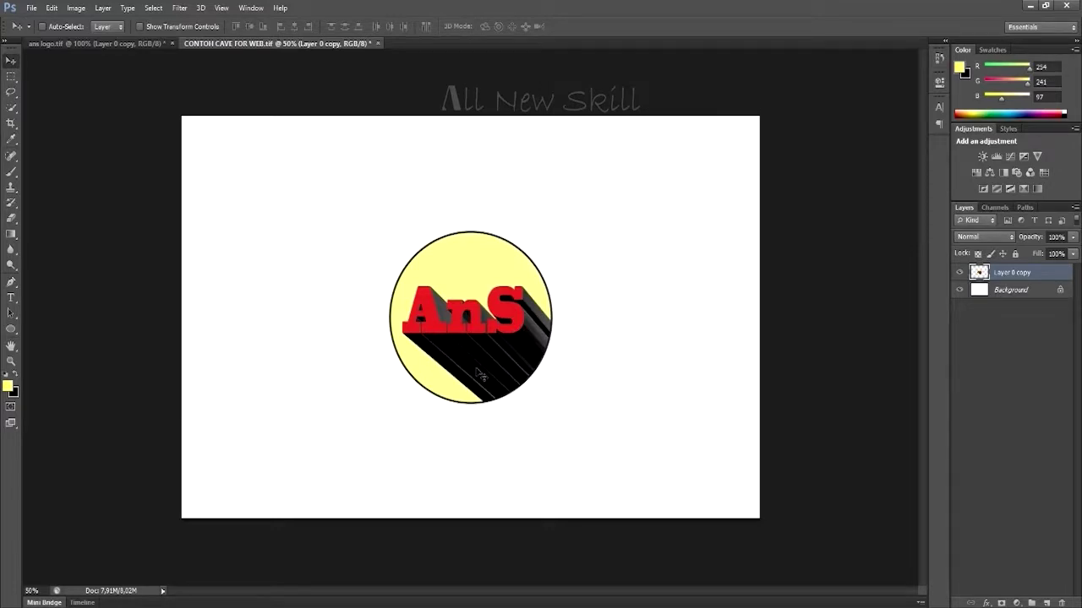
# Export the image with Save for Web as CONTOH-CAVE-FOR-WEB.jpg in the JPG folder, using the JPEG High preset at quality 60
pyautogui.click(34, 9)
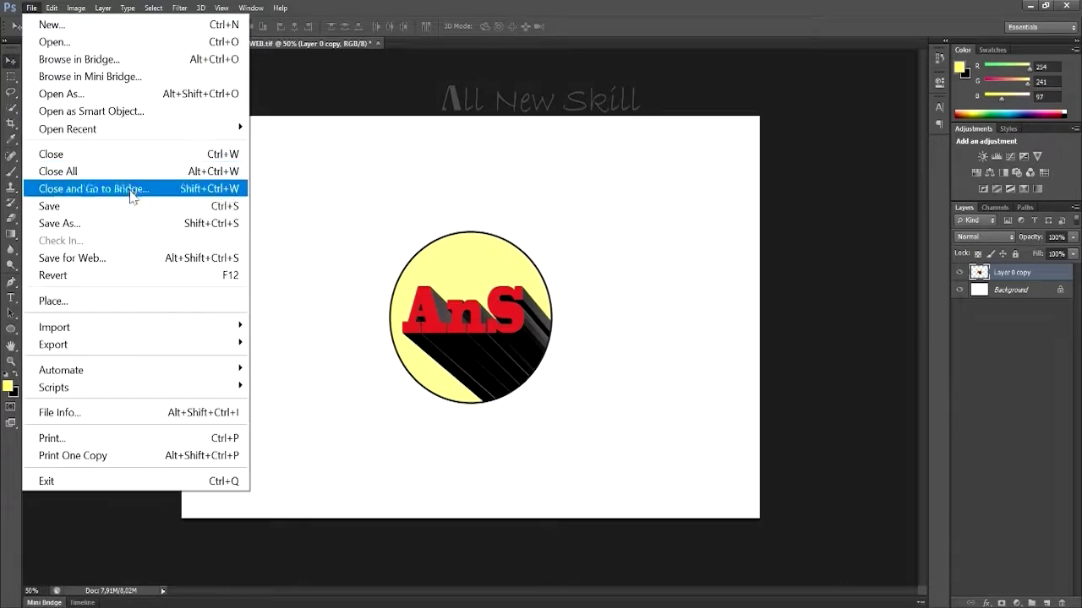
pyautogui.click(110, 260)
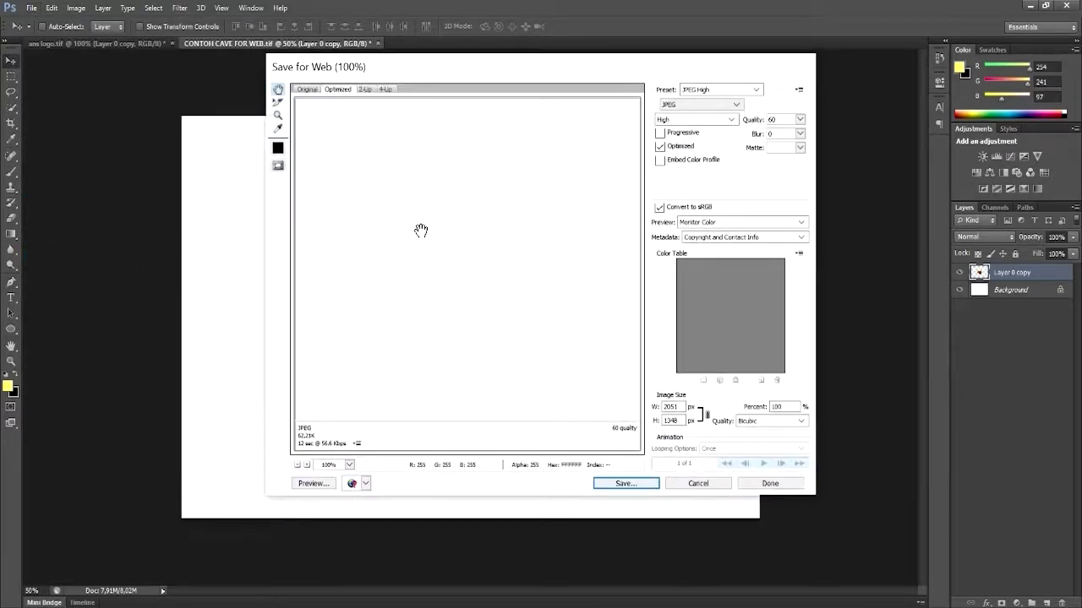
pyautogui.click(632, 485)
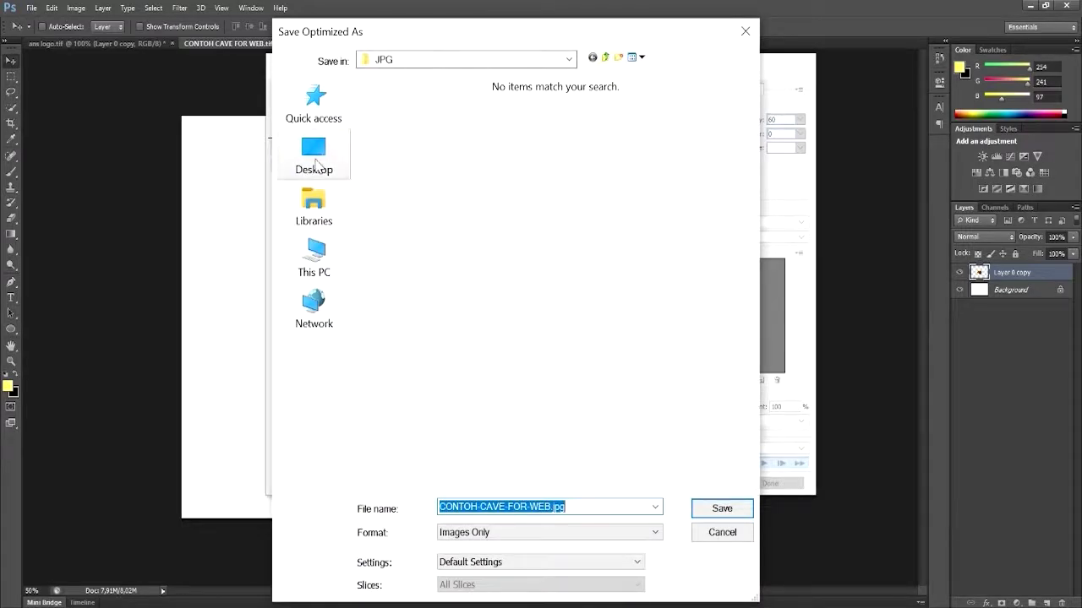
pyautogui.click(569, 59)
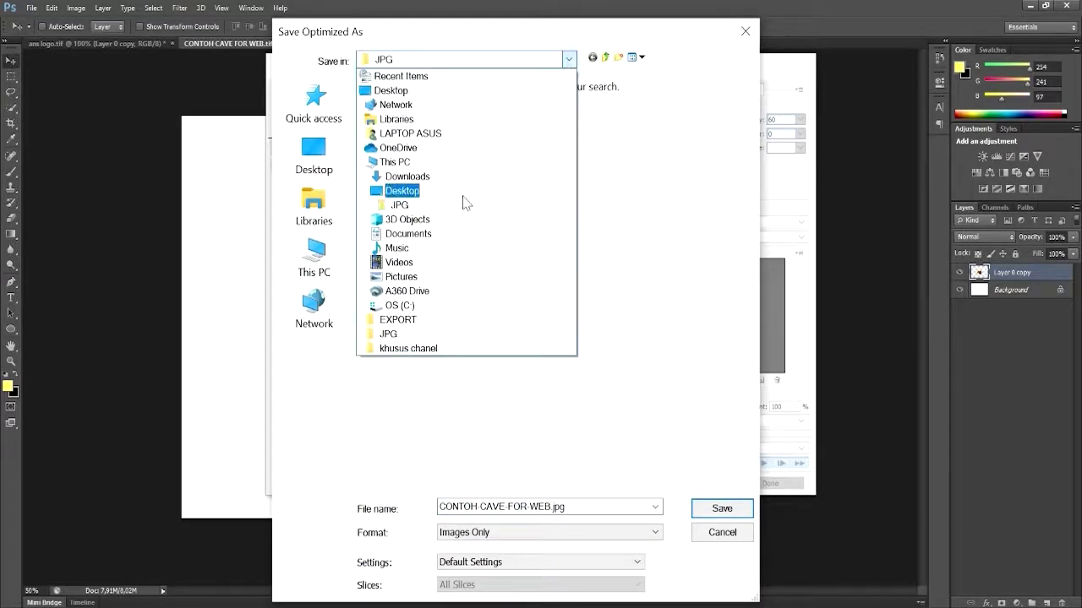
pyautogui.click(571, 63)
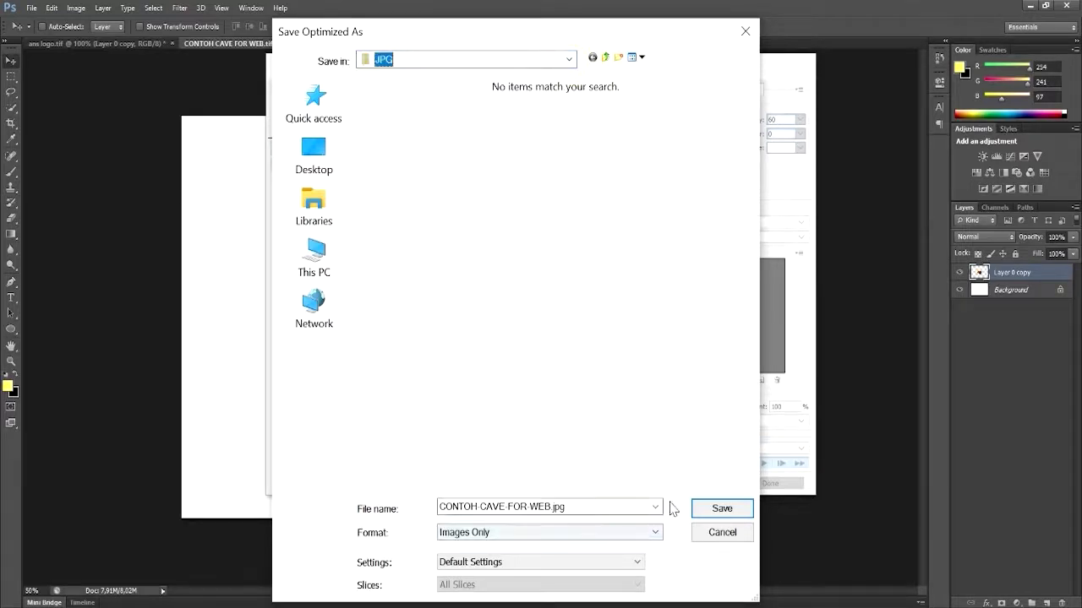
pyautogui.click(720, 509)
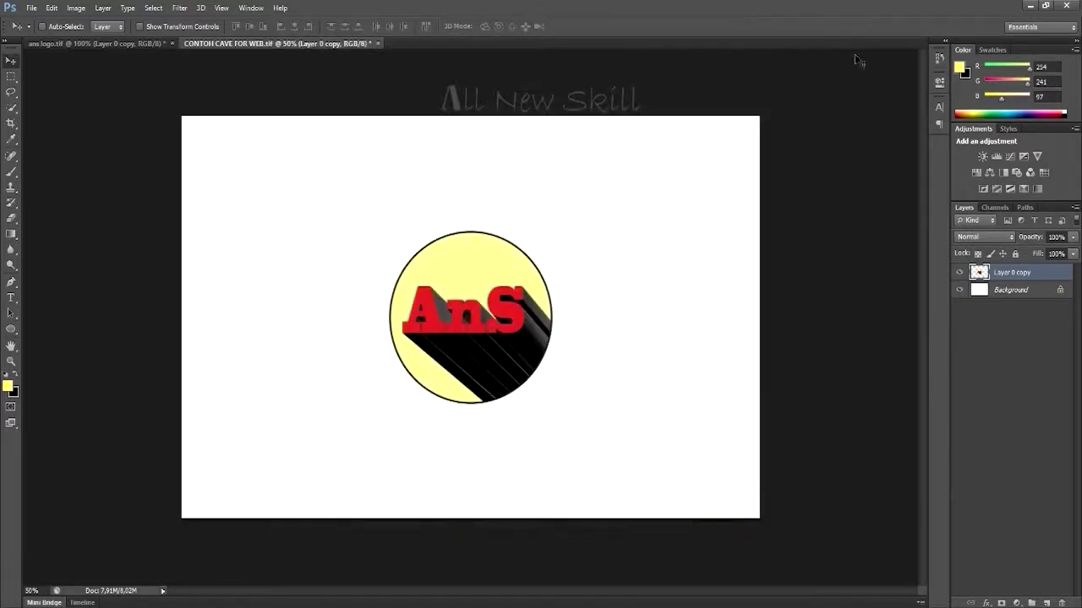
# Switch to the desktop's JPG folder in File Explorer, check CONTOH-CAVE-FOR-WEB.jpg and open it in Photoshop
pyautogui.click(1027, 6)
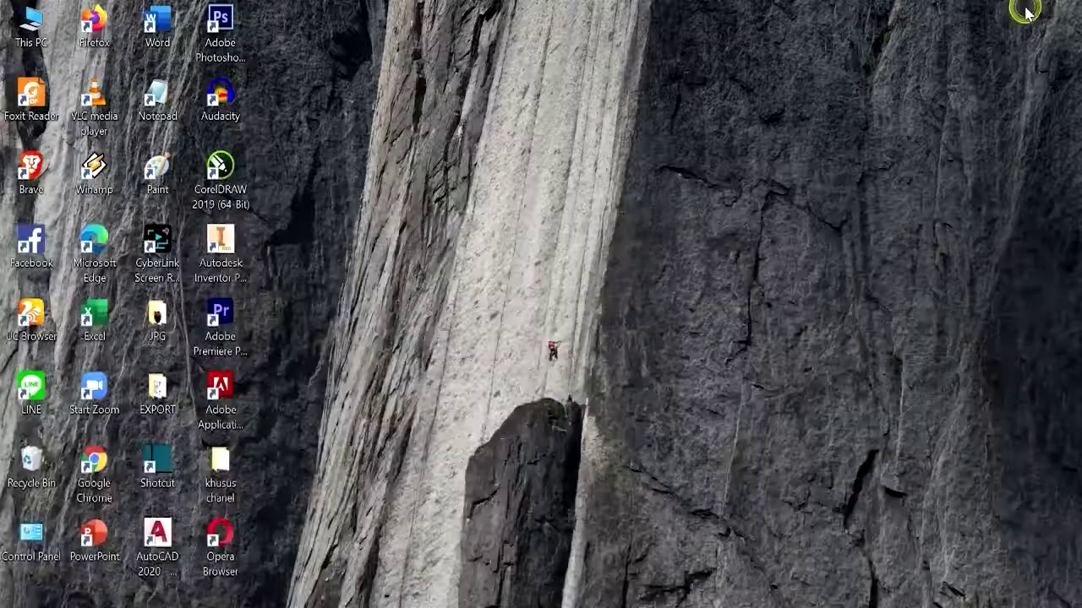
pyautogui.doubleClick(163, 319)
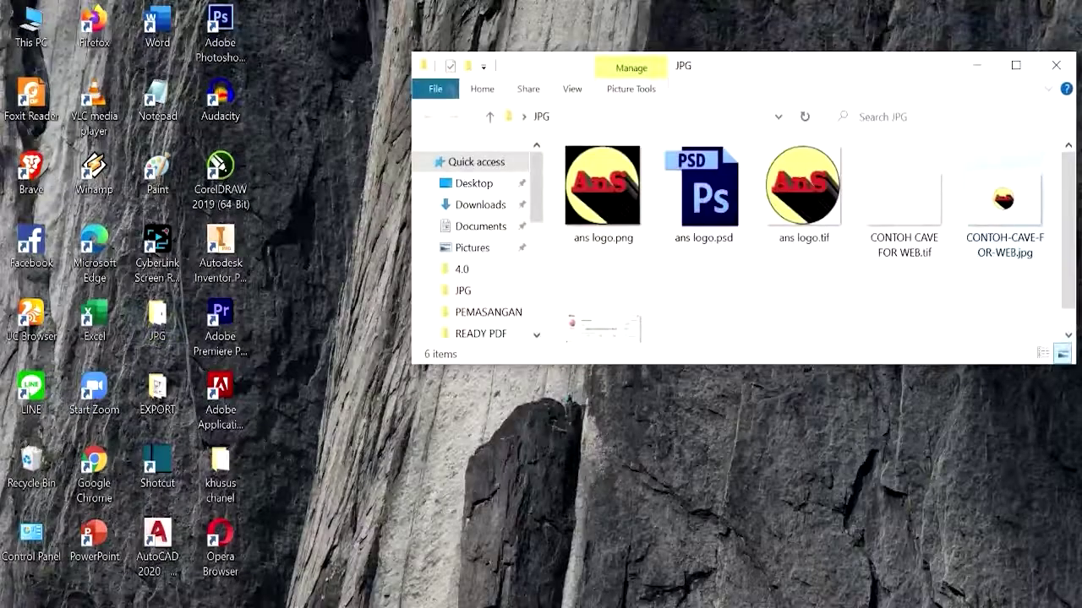
pyautogui.click(1017, 68)
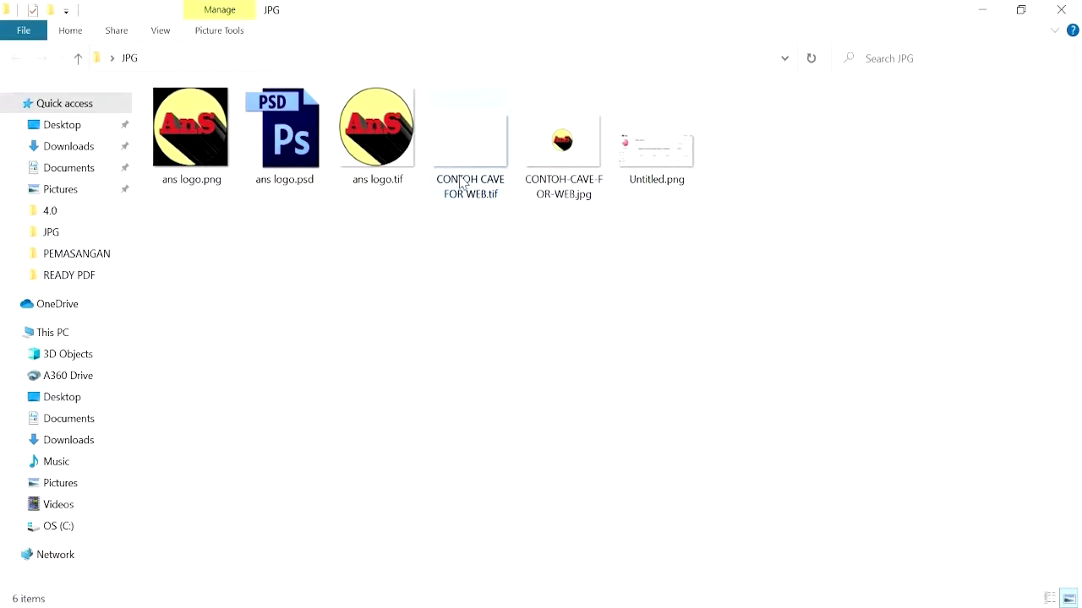
pyautogui.click(577, 160)
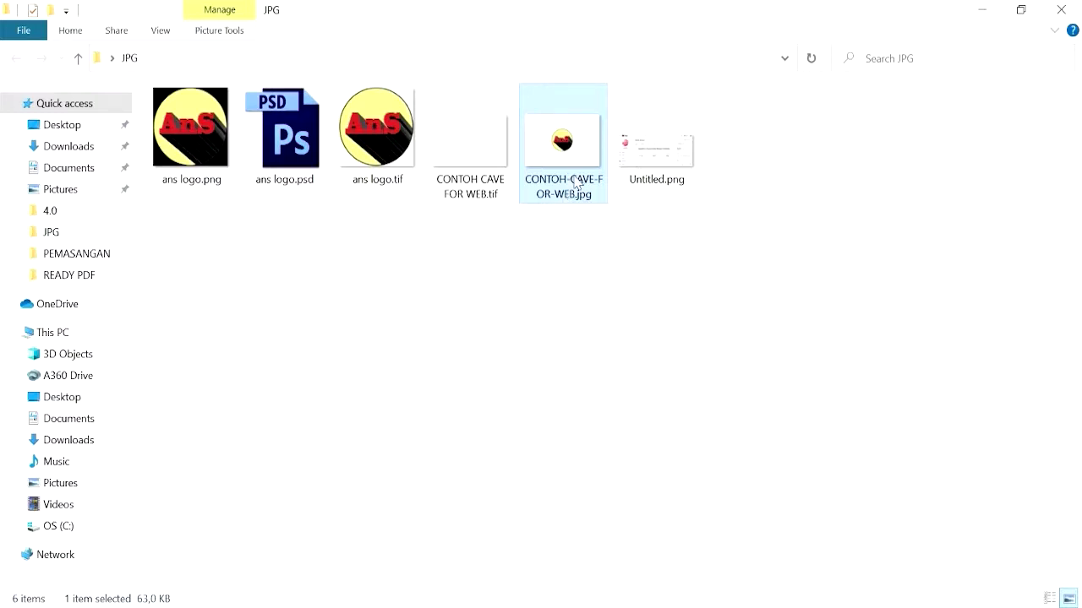
pyautogui.moveTo(567, 181)
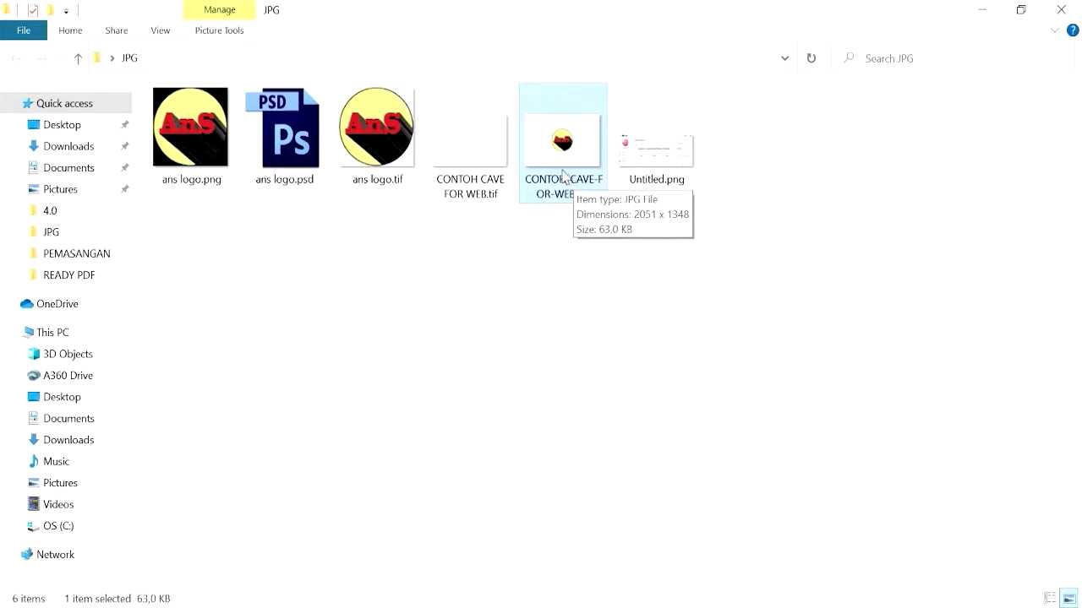
pyautogui.moveTo(565, 176)
pyautogui.mouseDown()
pyautogui.moveTo(649, 514)
pyautogui.moveTo(639, 605)
pyautogui.moveTo(550, 174)
pyautogui.mouseUp()
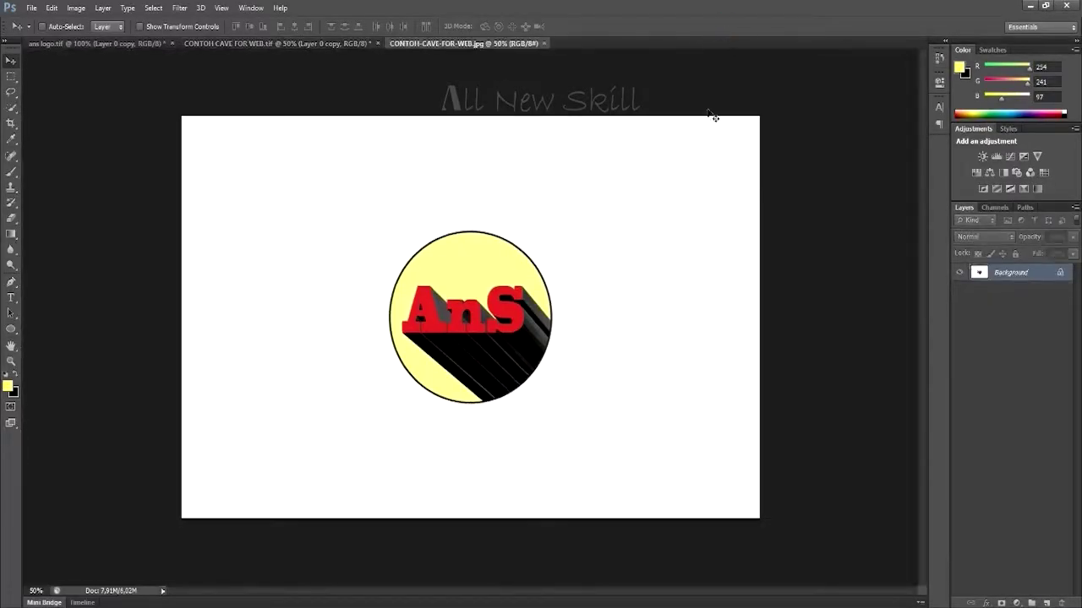
# Compare the Image Size resolutions of CONTOH-CAVE-FOR-WEB.jpg and CONTOH CAVE FOR WEB.tif, closing the JPG after checking it
pyautogui.hotkey('ctrl', 'alt', 'i')
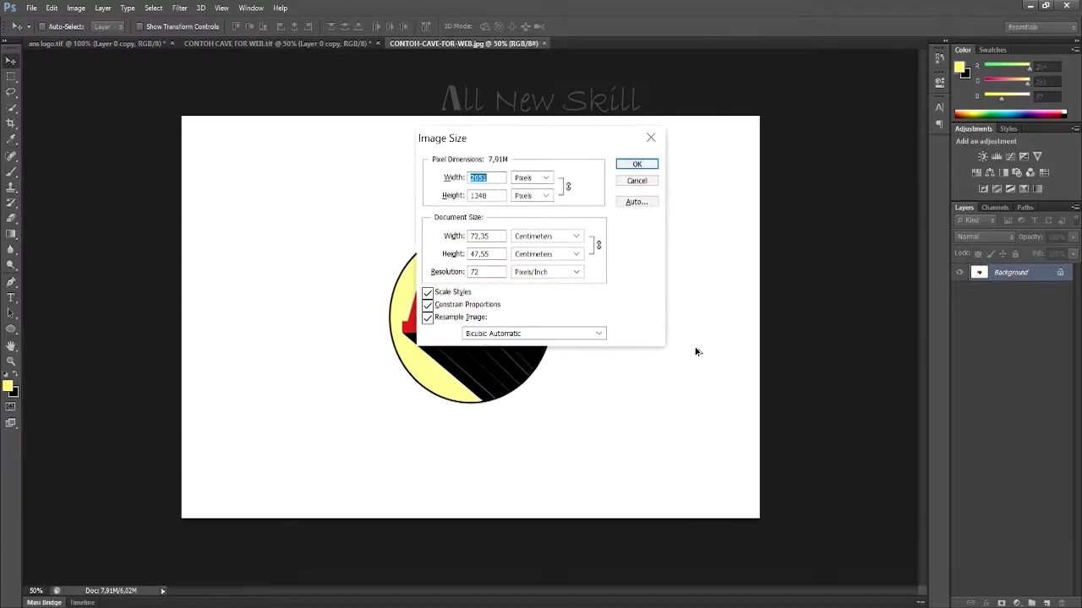
pyautogui.click(477, 272)
pyautogui.click(650, 137)
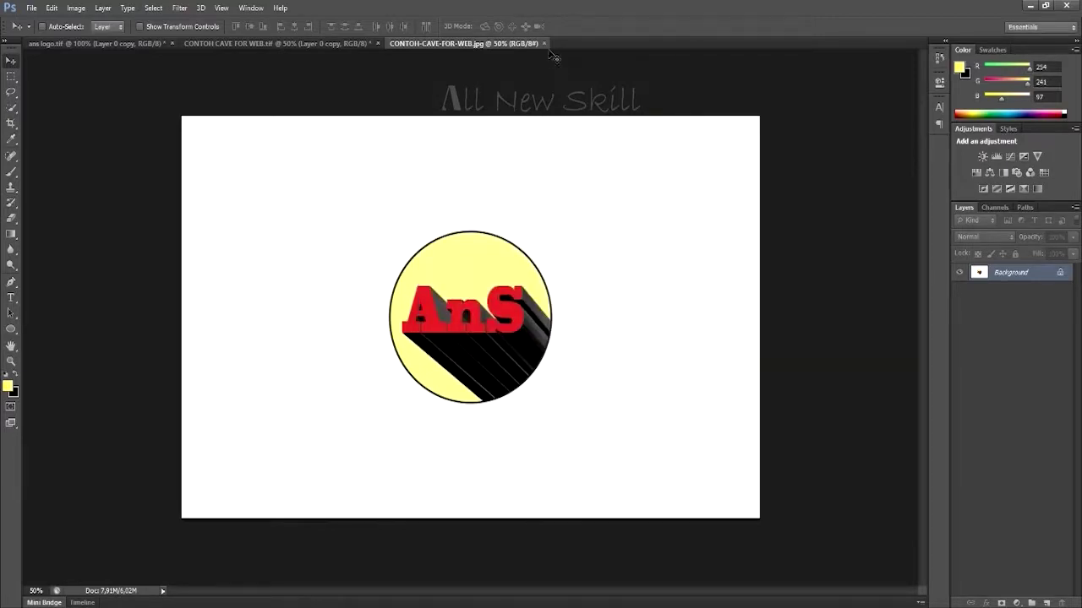
pyautogui.click(545, 43)
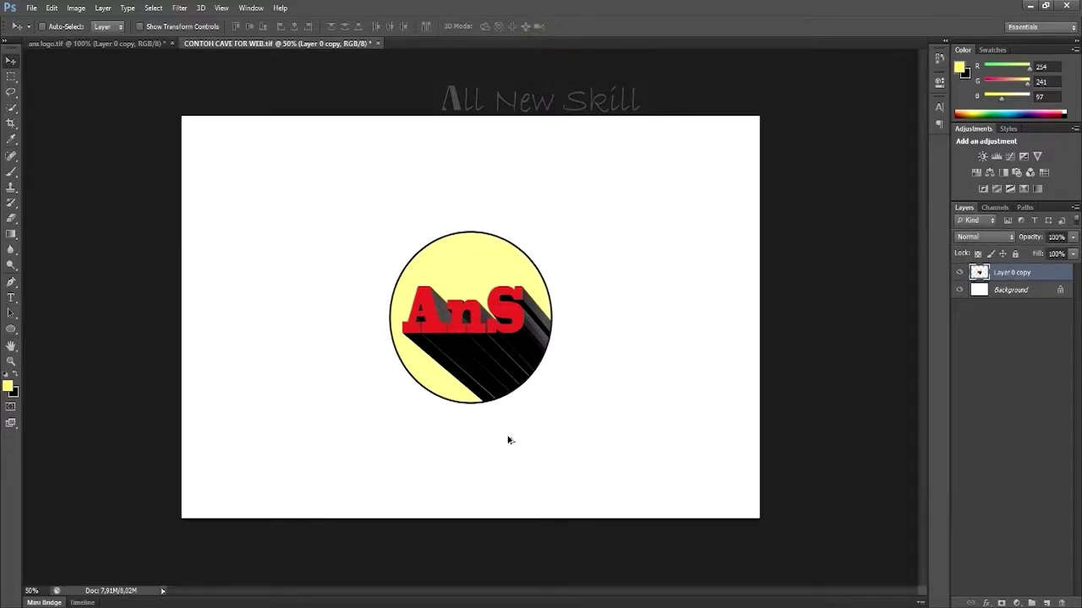
pyautogui.hotkey('ctrl', 'alt', 'i')
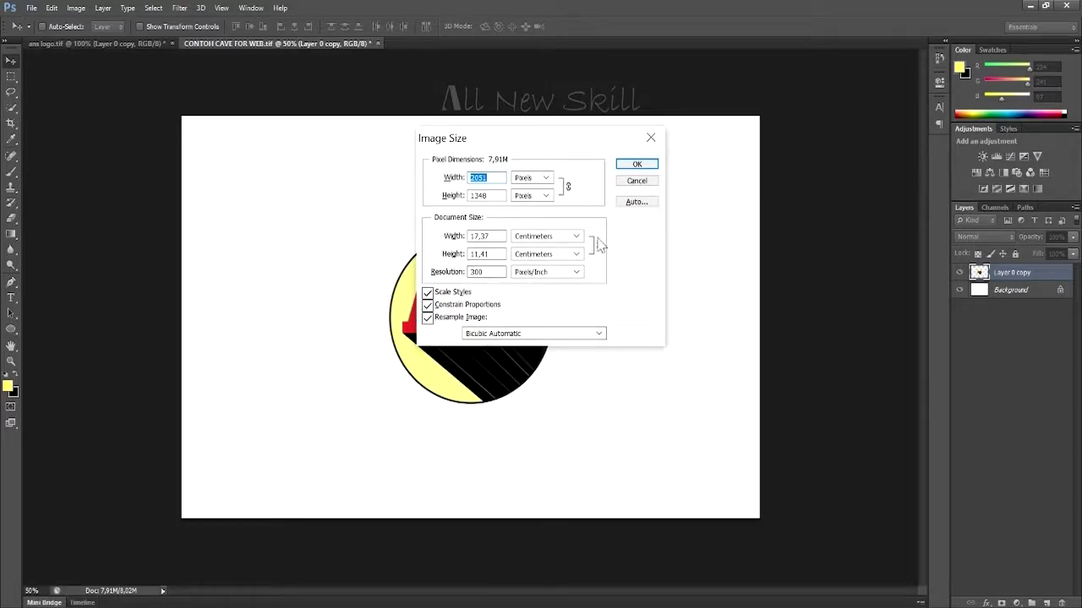
pyautogui.click(651, 163)
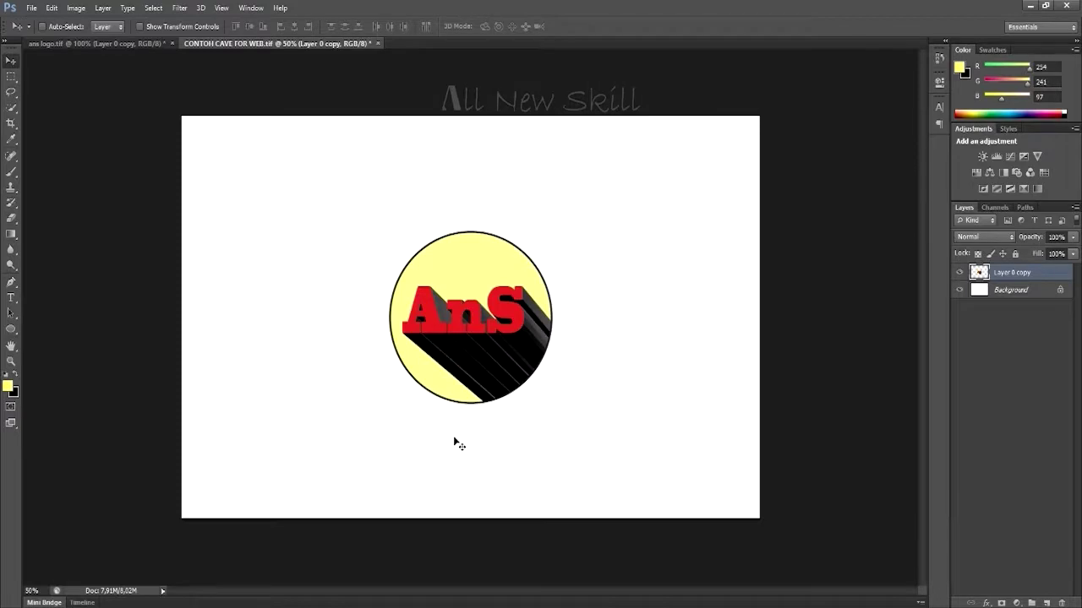
# Save a JPEG copy as CONTOH CAVE FOR WEB.jpg in the JPG folder with quality 11 Maximum and Baseline ("Standard") format
pyautogui.hotkey('ctrl', 'shift', 's')
pyautogui.click(625, 381)
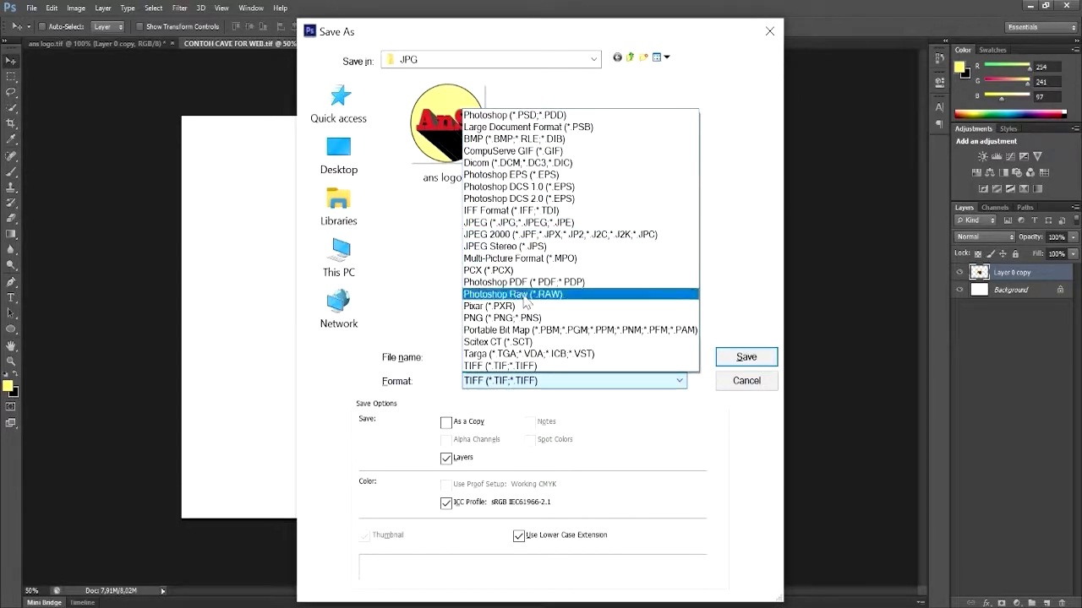
pyautogui.click(521, 222)
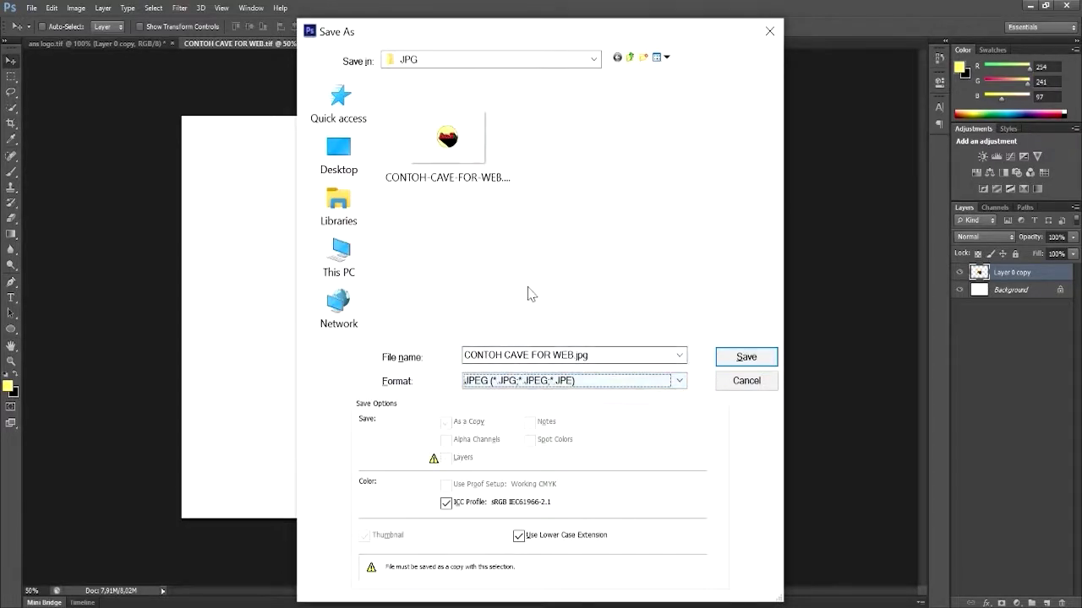
pyautogui.click(735, 358)
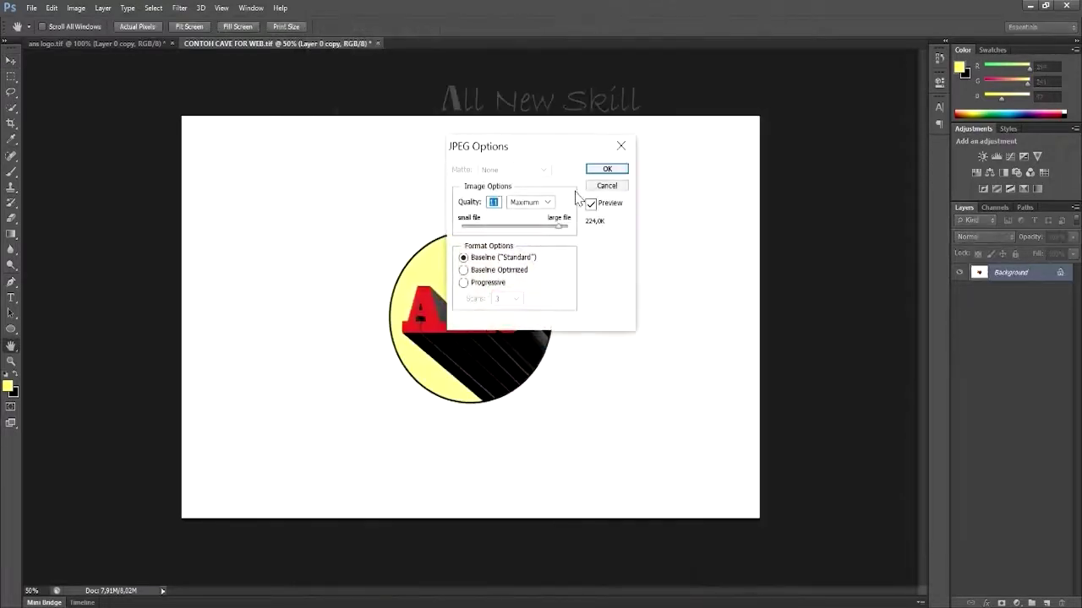
pyautogui.click(605, 172)
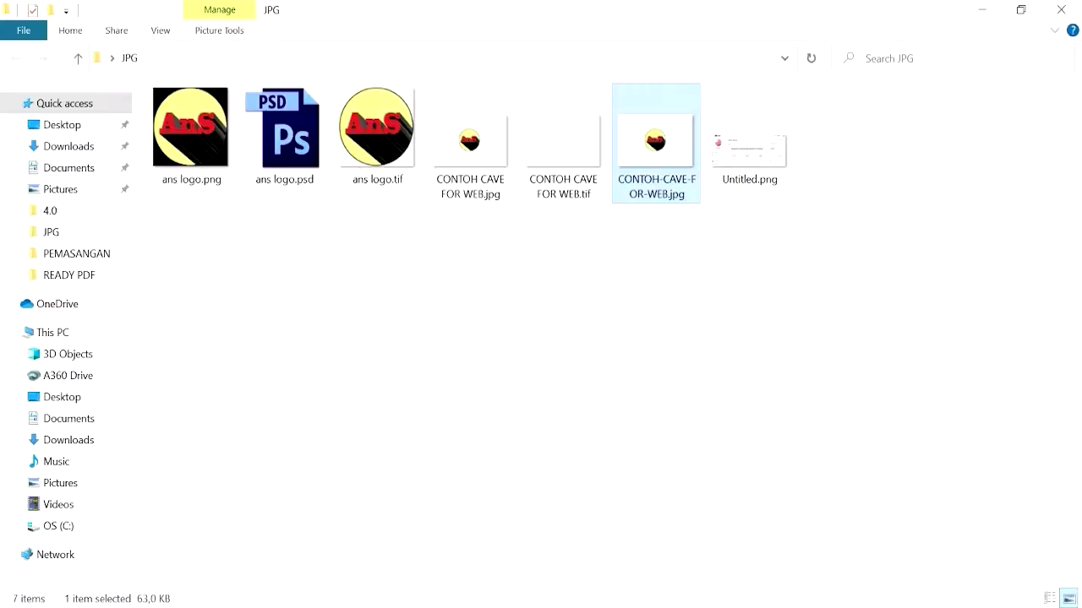
# Compare the file details of CONTOH-CAVE-FOR-WEB.jpg and CONTOH CAVE FOR WEB.jpg in File Explorer's JPG folder
pyautogui.click(580, 330)
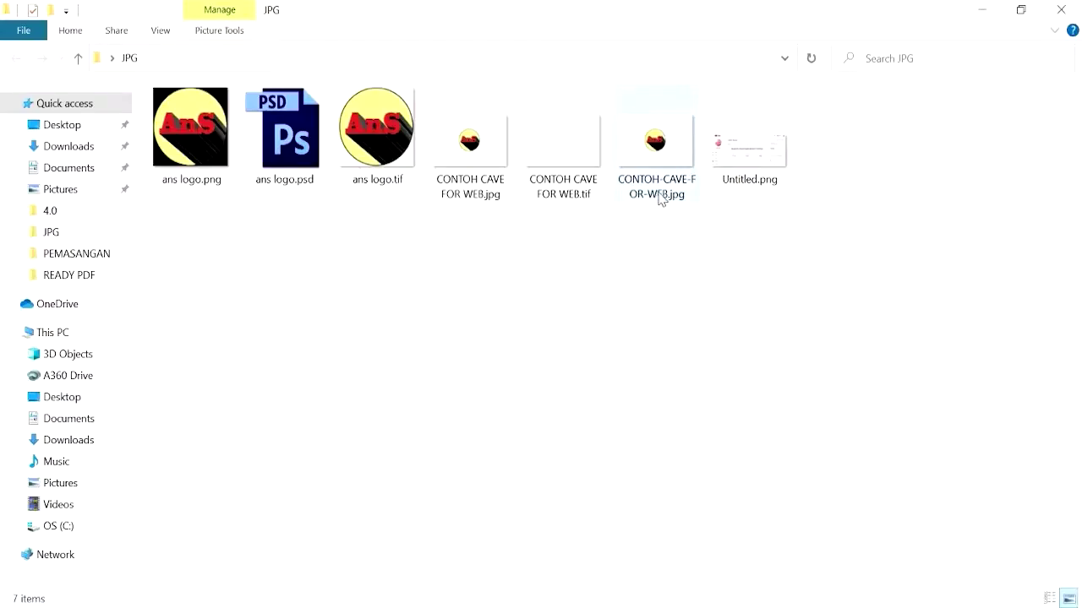
pyautogui.moveTo(661, 197)
pyautogui.moveTo(489, 199)
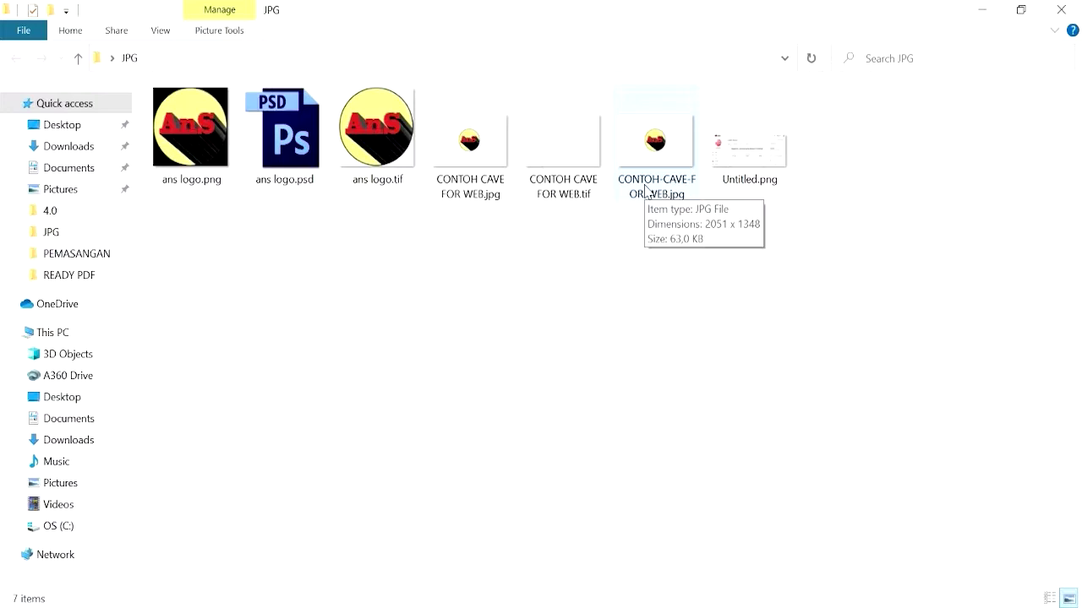
pyautogui.click(645, 190)
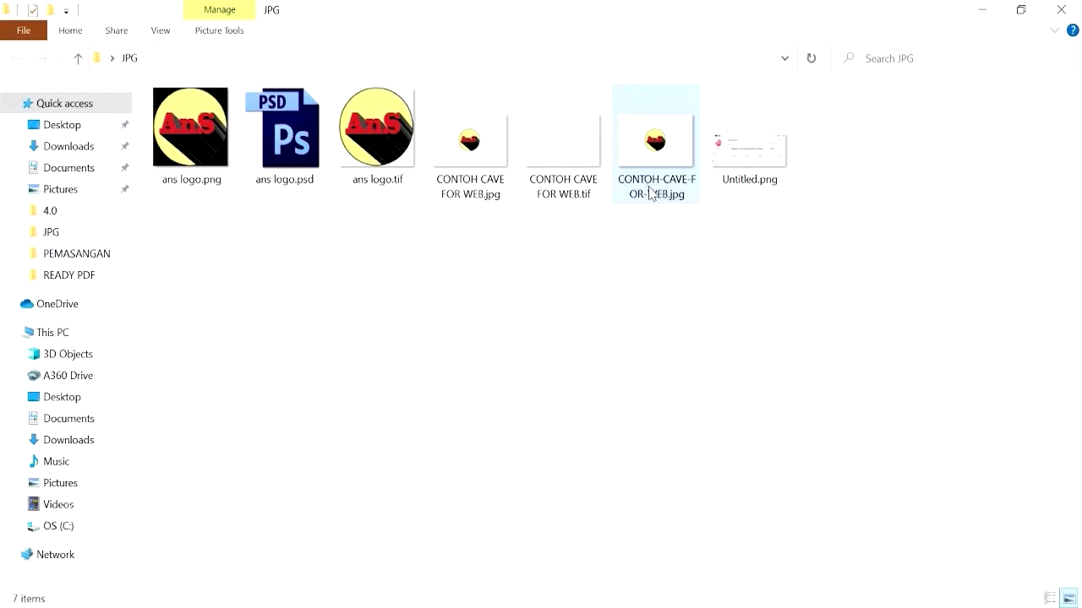
# Open CONTOH CAVE FOR WEB.jpg in Photoshop and return to the CONTOH CAVE FOR WEB.tif document
pyautogui.click(472, 154)
pyautogui.moveTo(472, 154); pyautogui.dragTo(688, 23)
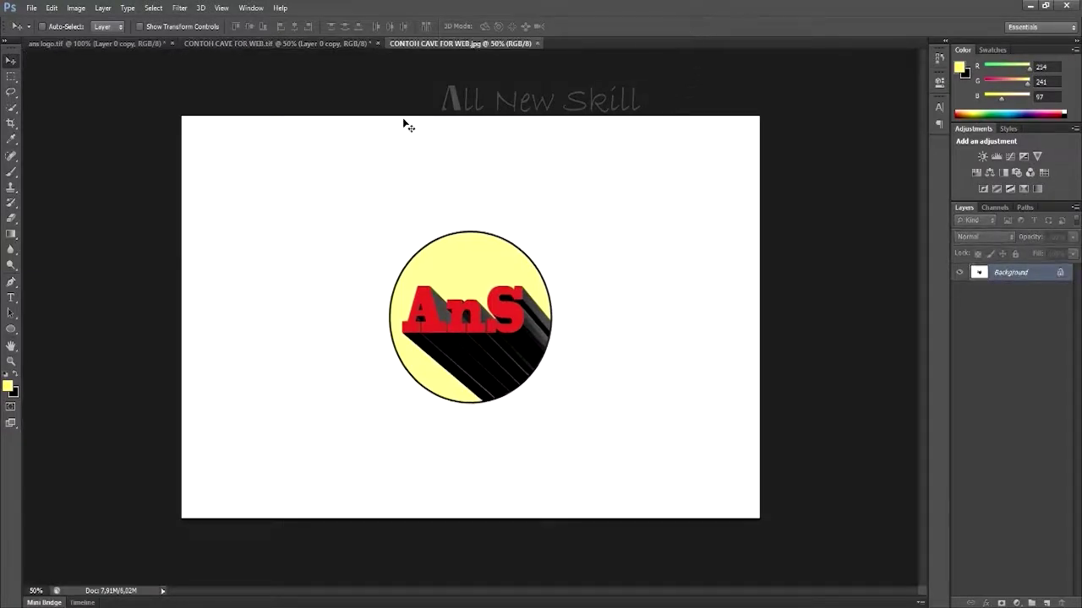
pyautogui.click(325, 44)
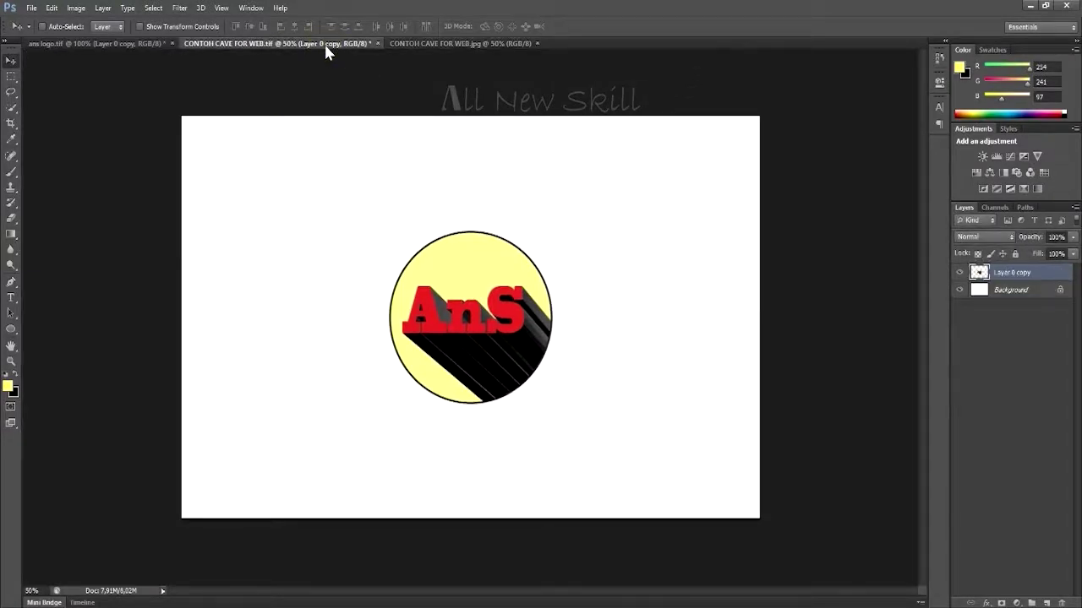
# Check the Image Size resolution of CONTOH CAVE FOR WEB.jpg and cancel without changing it
pyautogui.click(475, 46)
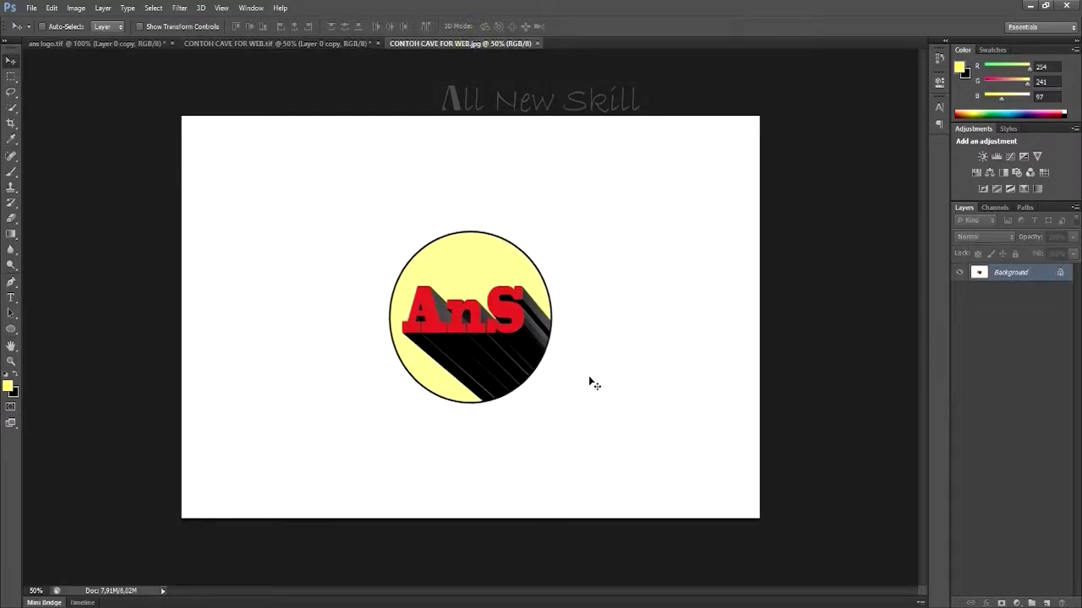
pyautogui.hotkey('ctrl', 'alt', 'i')
pyautogui.click(486, 271)
pyautogui.click(653, 137)
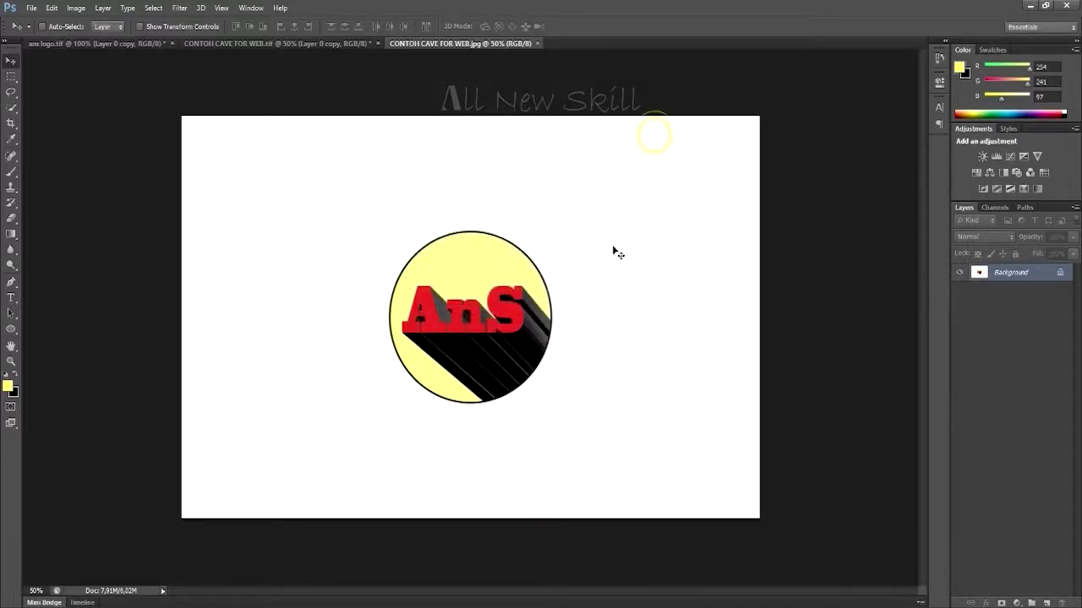
# Close CONTOH CAVE FOR WEB.jpg and CONTOH CAVE FOR WEB.tif, discarding the TIFF's unsaved changes
pyautogui.hotkey('ctrl', 'w')
pyautogui.click(537, 238)
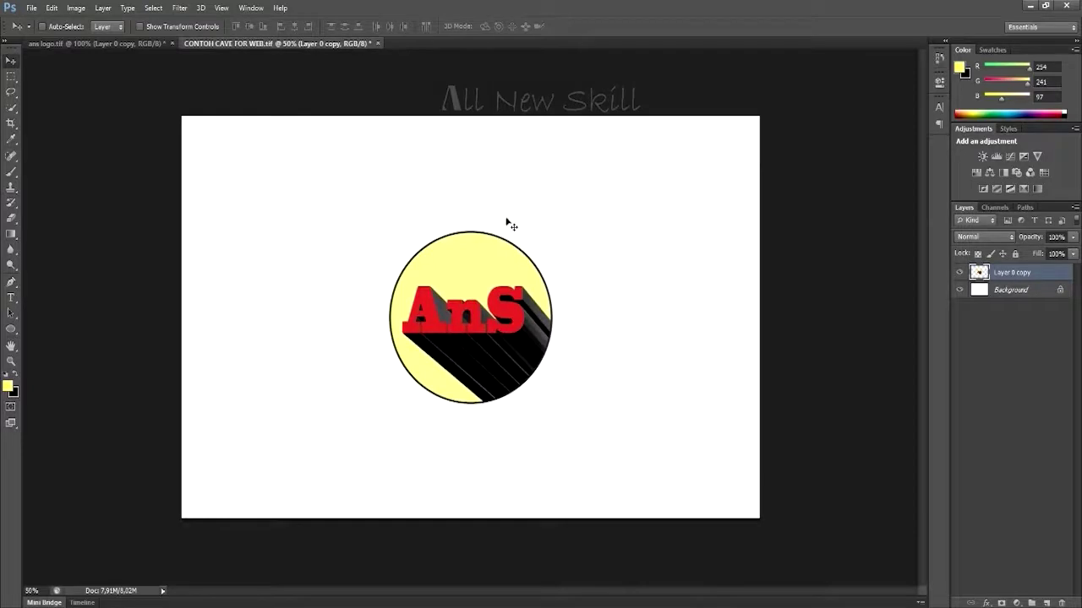
pyautogui.click(378, 43)
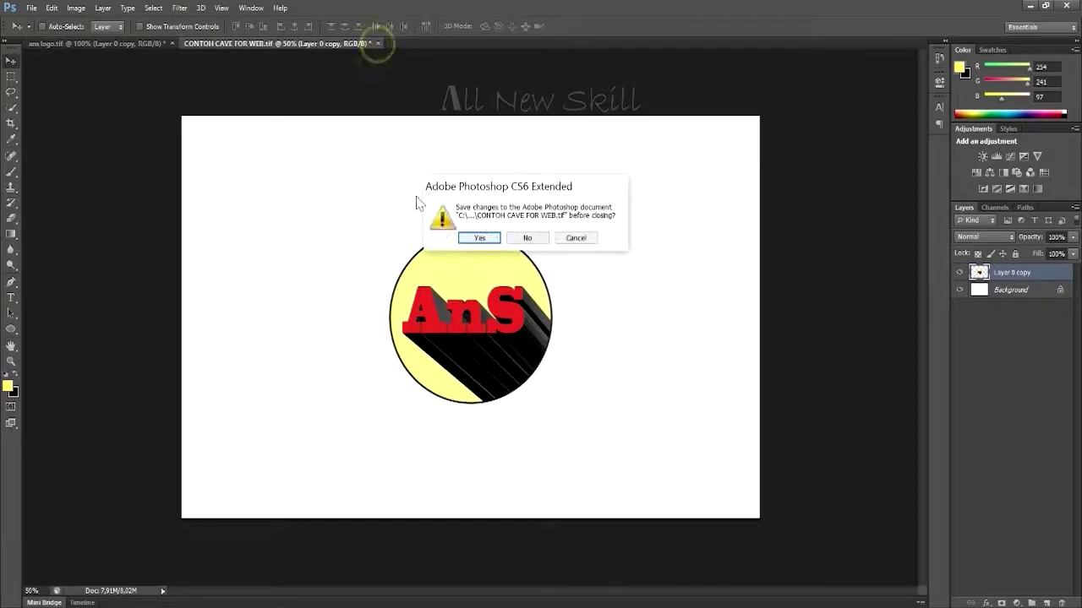
pyautogui.click(528, 238)
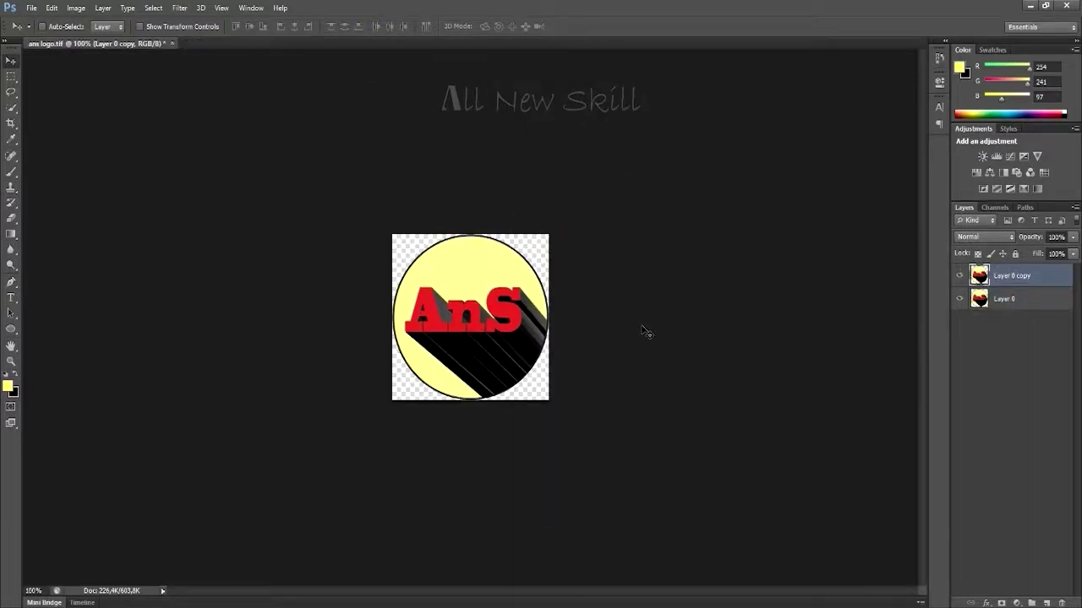
pyautogui.click(32, 8)
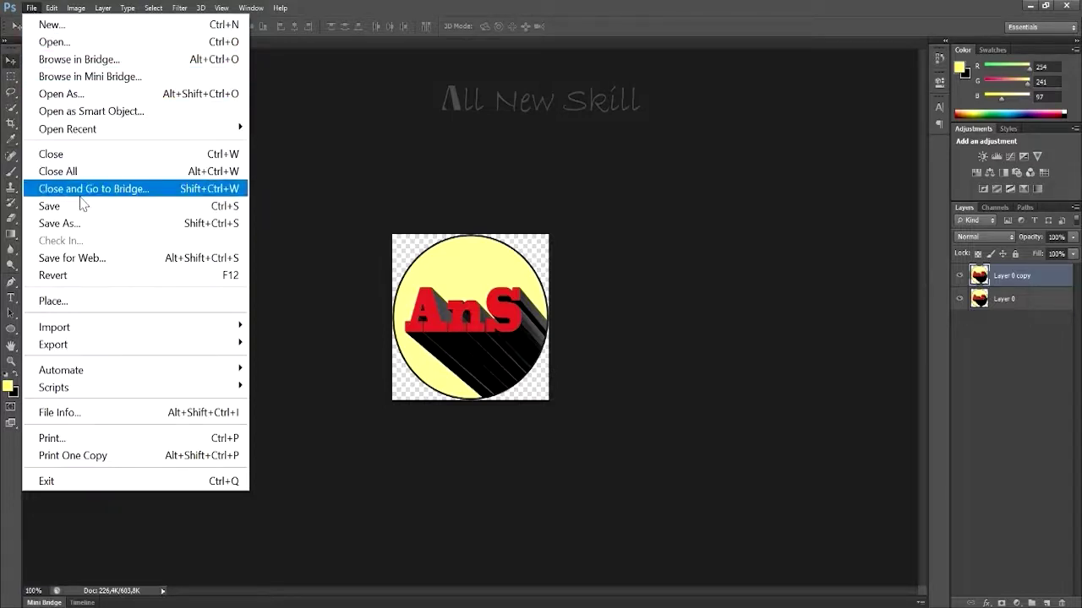
pyautogui.moveTo(87, 129)
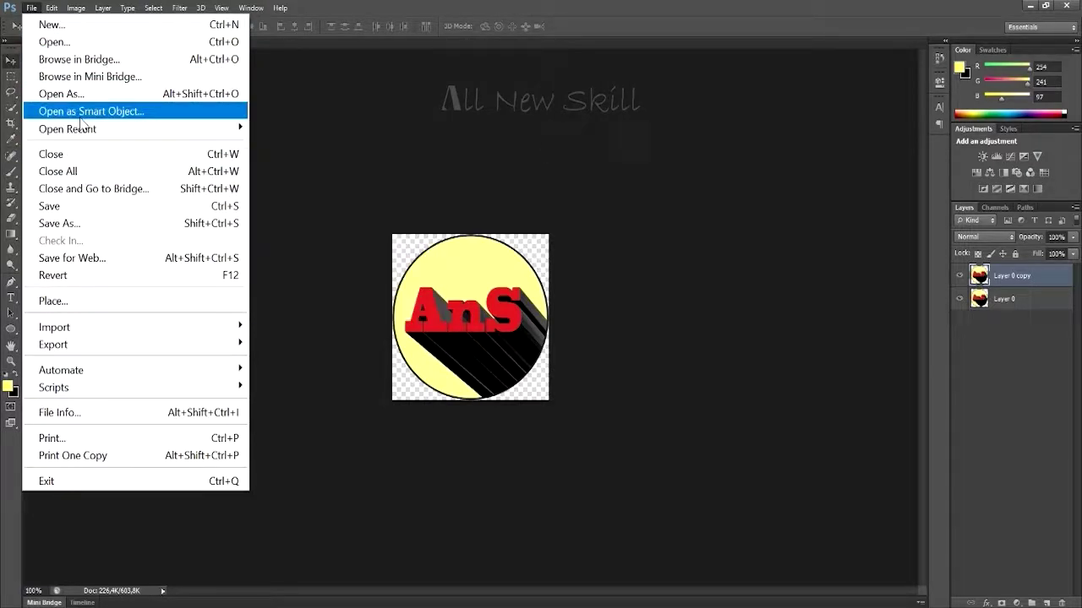